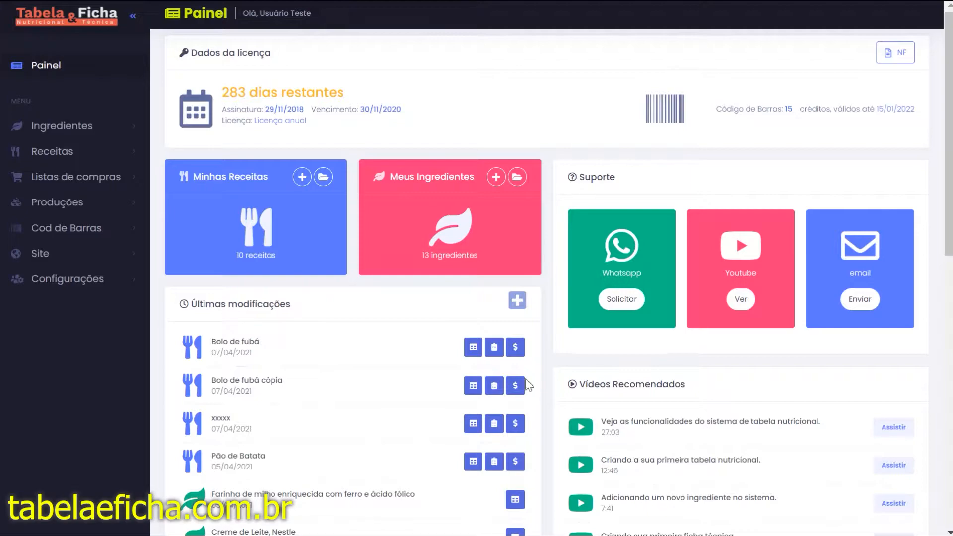
click(62, 208)
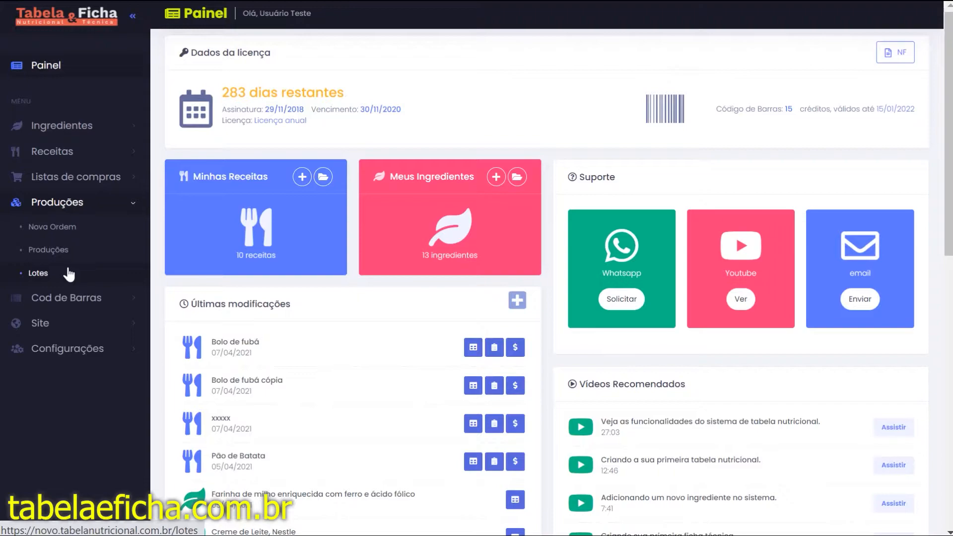
click(67, 230)
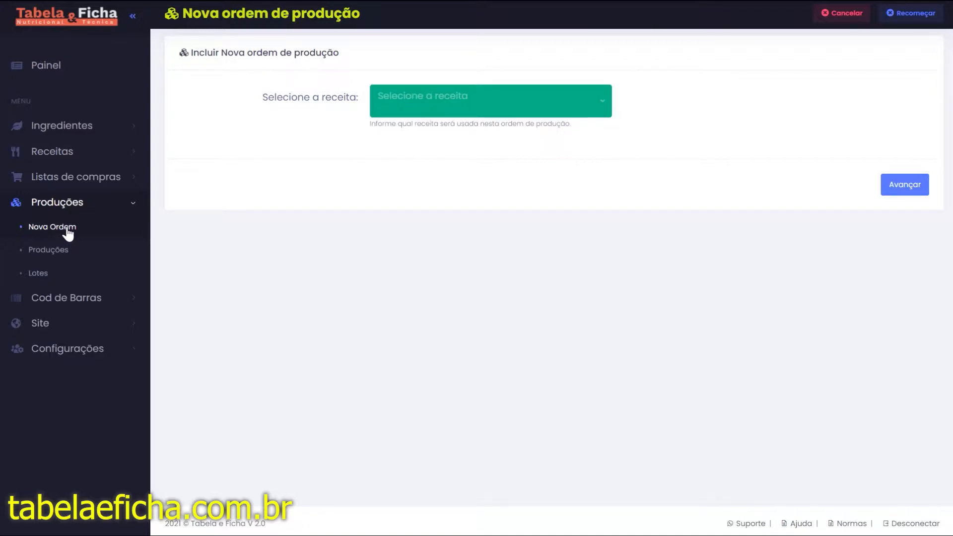
click(527, 115)
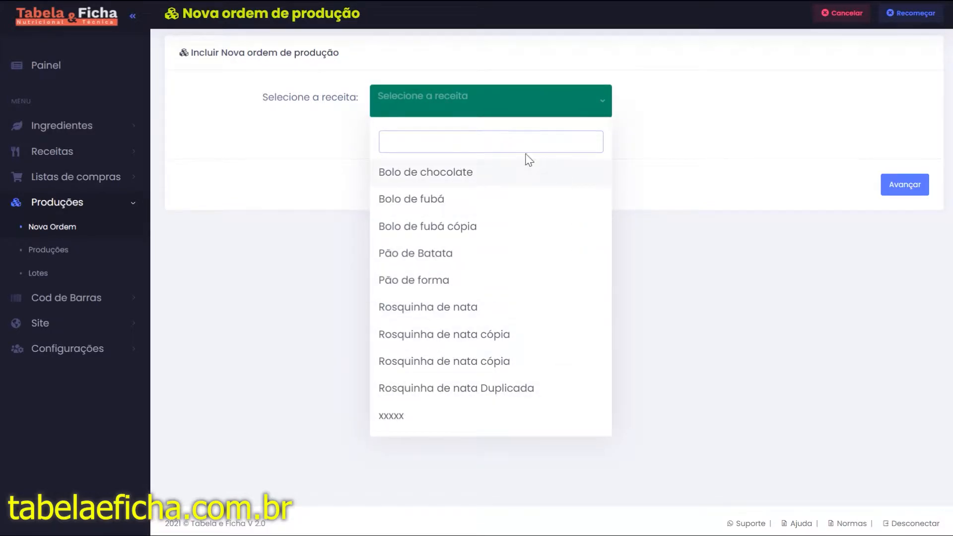
click(249, 279)
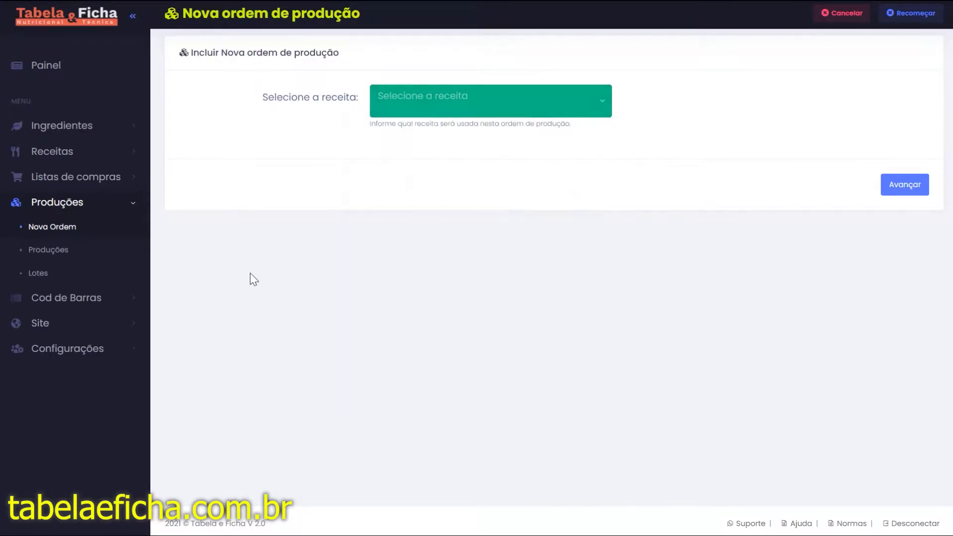
- Search the saved recipes for "pão" and open the Pão de forma recipe
click(79, 151)
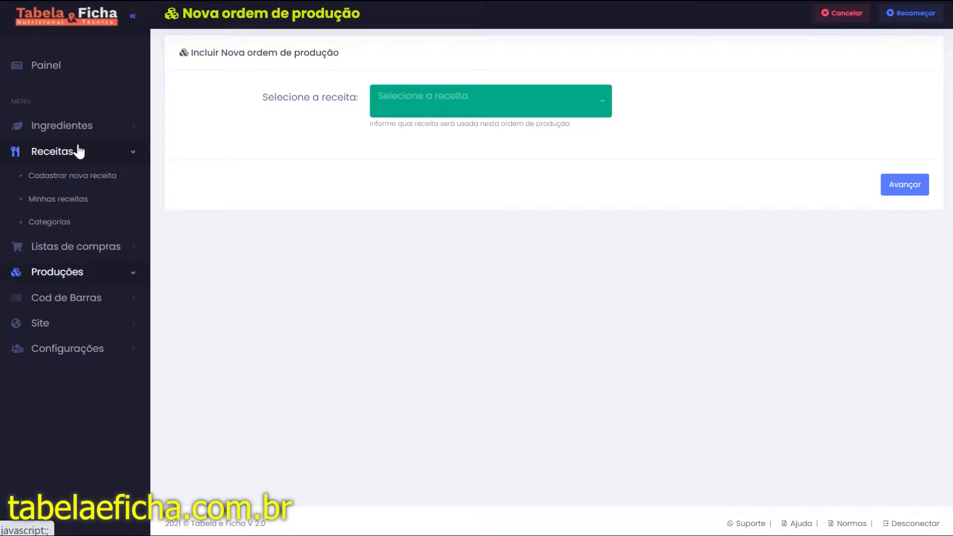
click(69, 198)
click(238, 110)
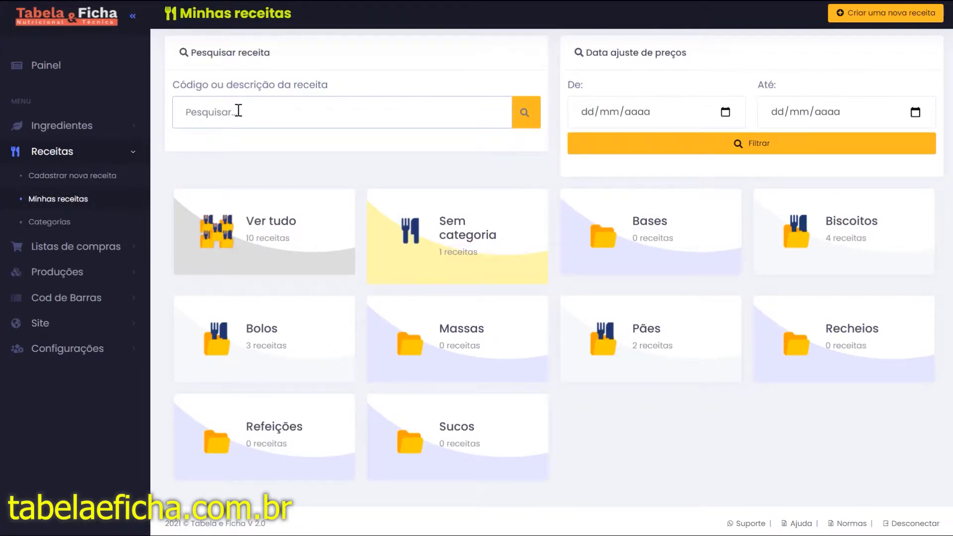
text(pão)
key(Return)
click(292, 336)
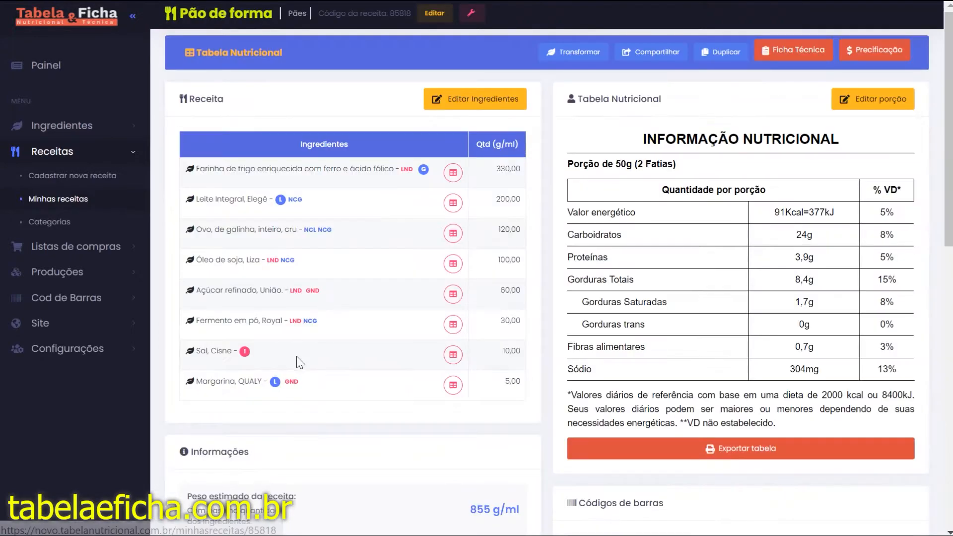
- Check the Pão de forma recipe's Ficha Técnica and return to its Tabela Nutricional
scroll(417, 227, down, 1)
scroll(418, 225, up, 1)
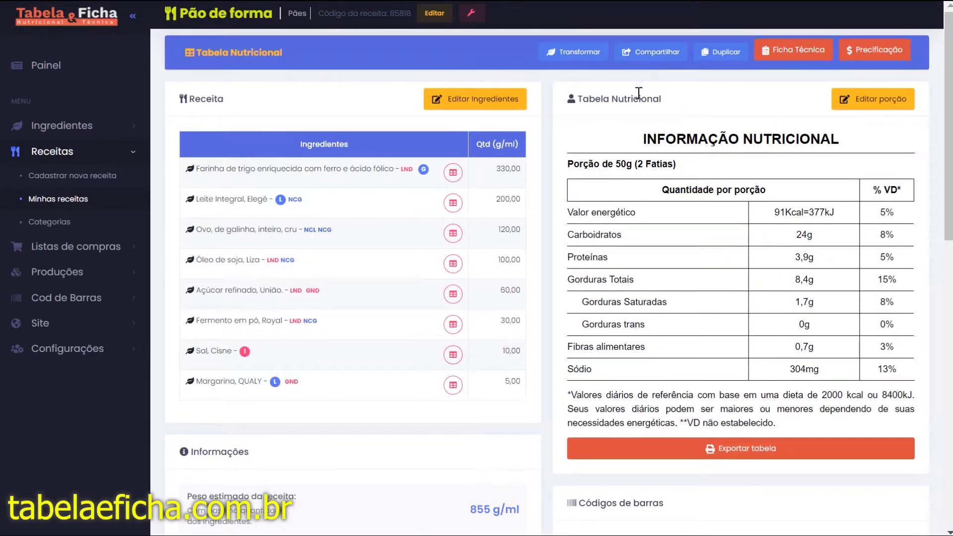
click(814, 53)
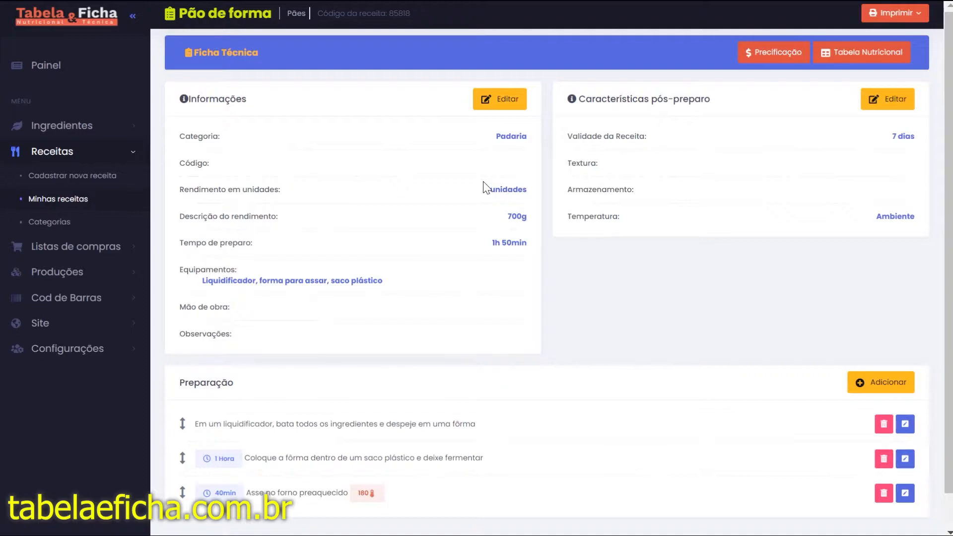
click(848, 53)
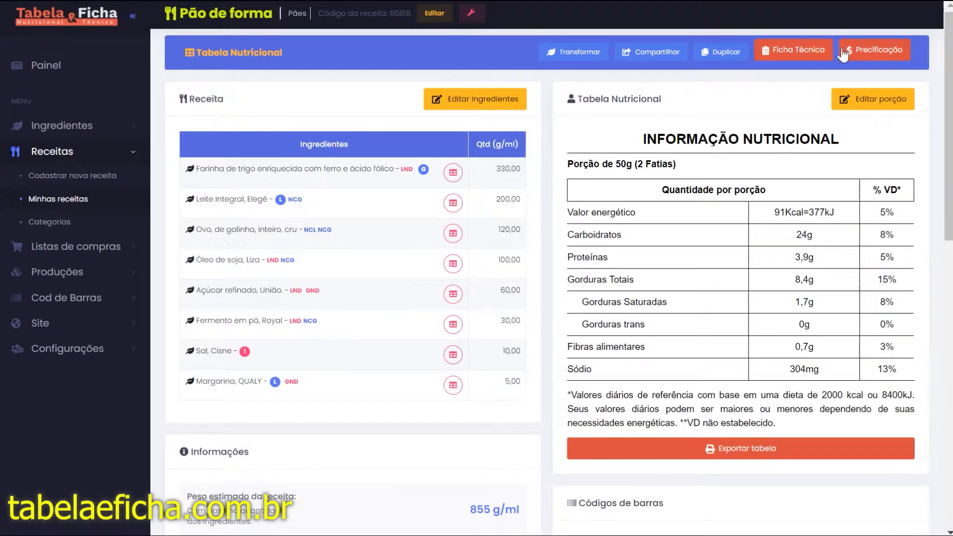
- Duplicate the recipe as "Pão de forma 10 unidades" with quantities multiplied by 10, and review the copy's ingredient quantities
click(724, 56)
double_click(425, 90)
text(10 )
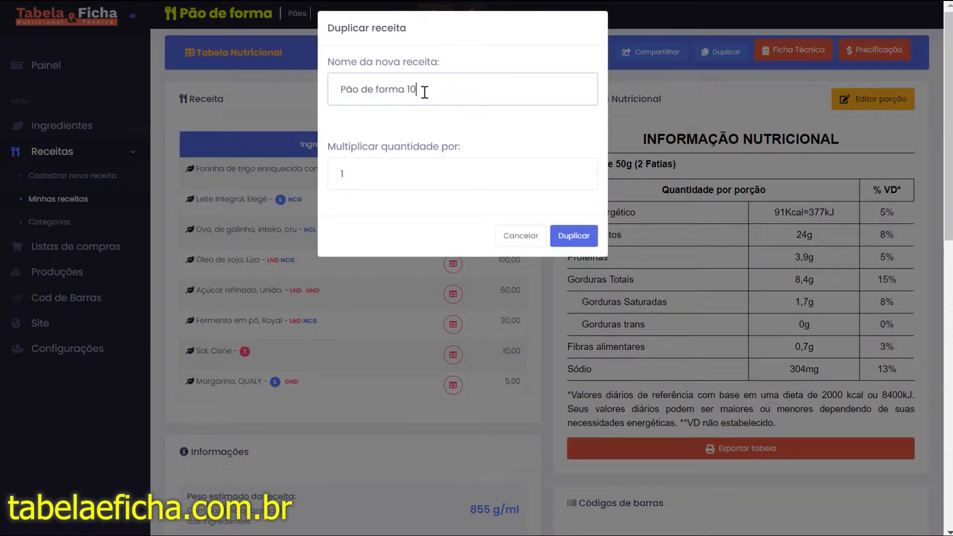
text(unidades)
click(385, 182)
text(0)
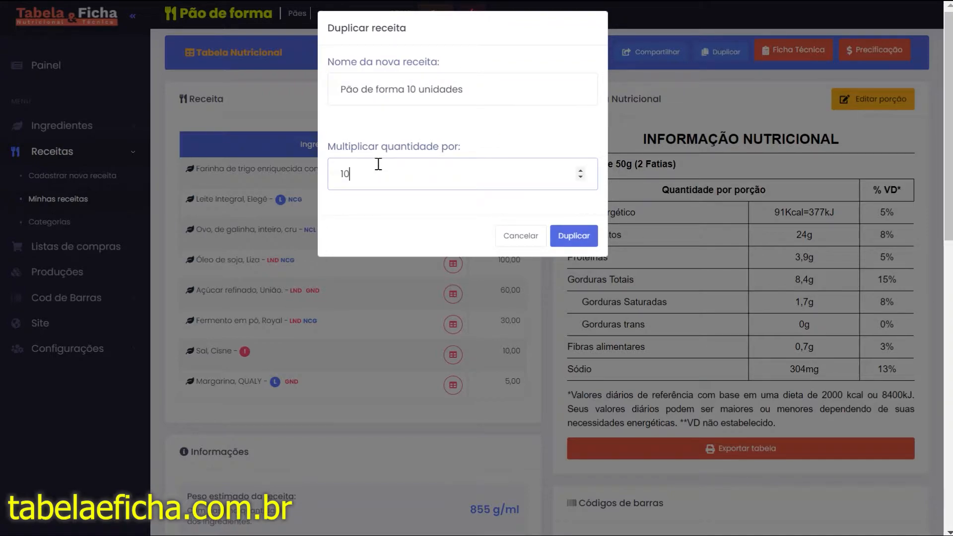
click(581, 237)
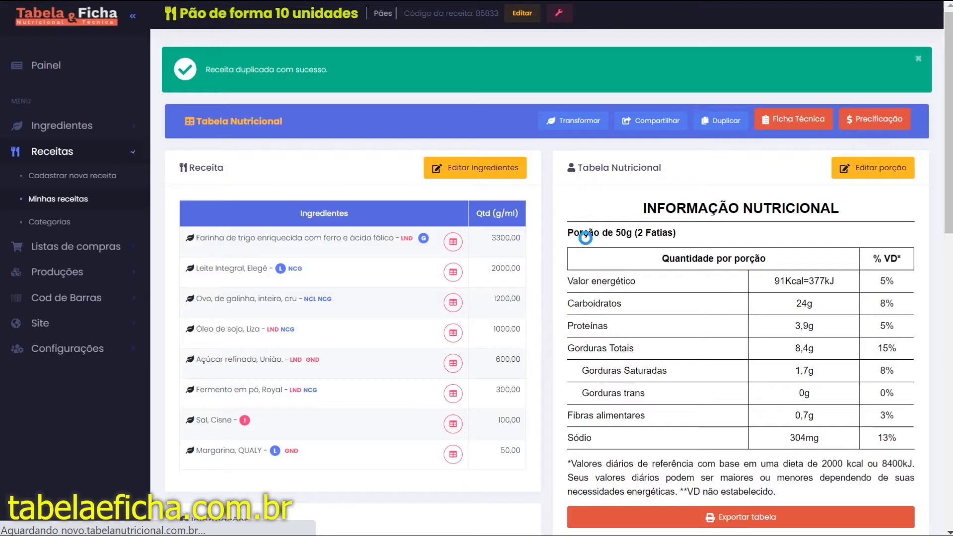
scroll(446, 263, down, 3)
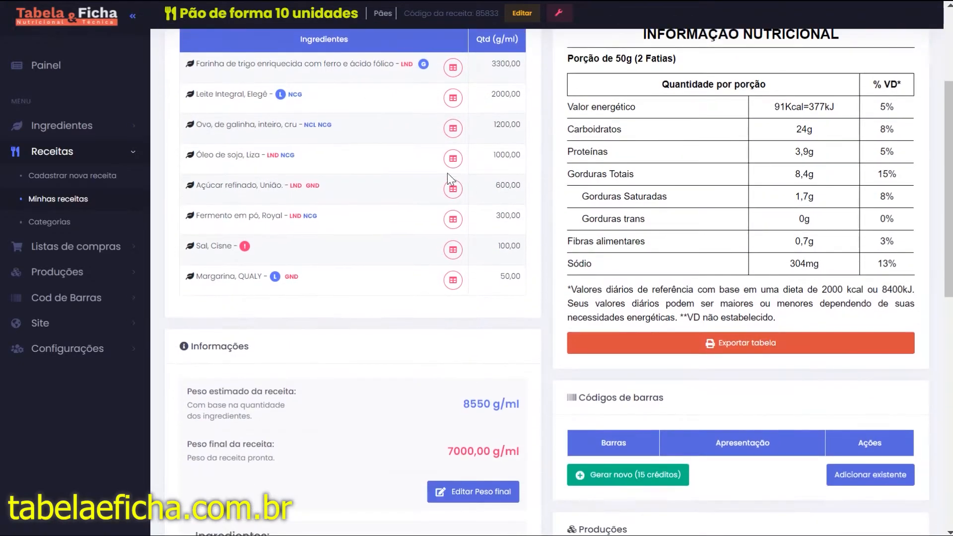
scroll(485, 263, up, 3)
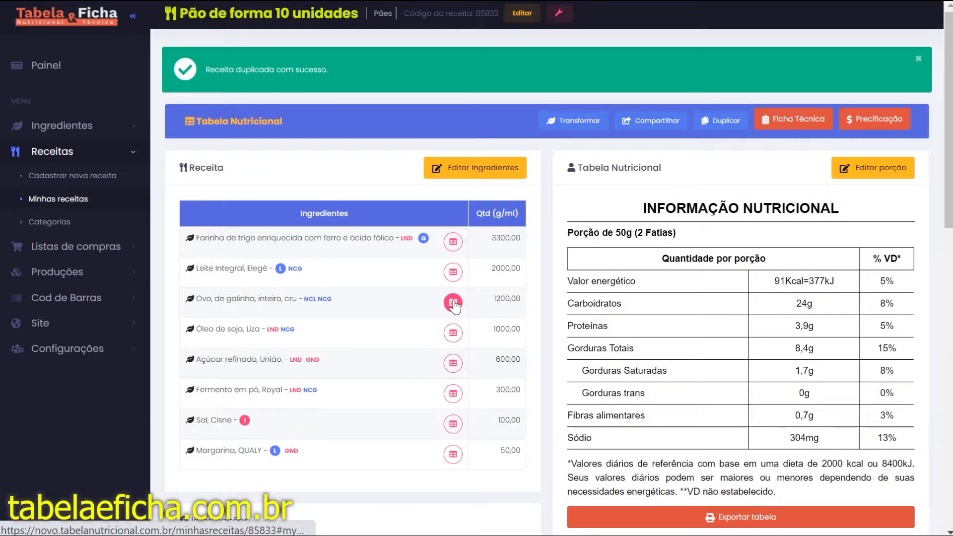
scroll(454, 305, down, 2)
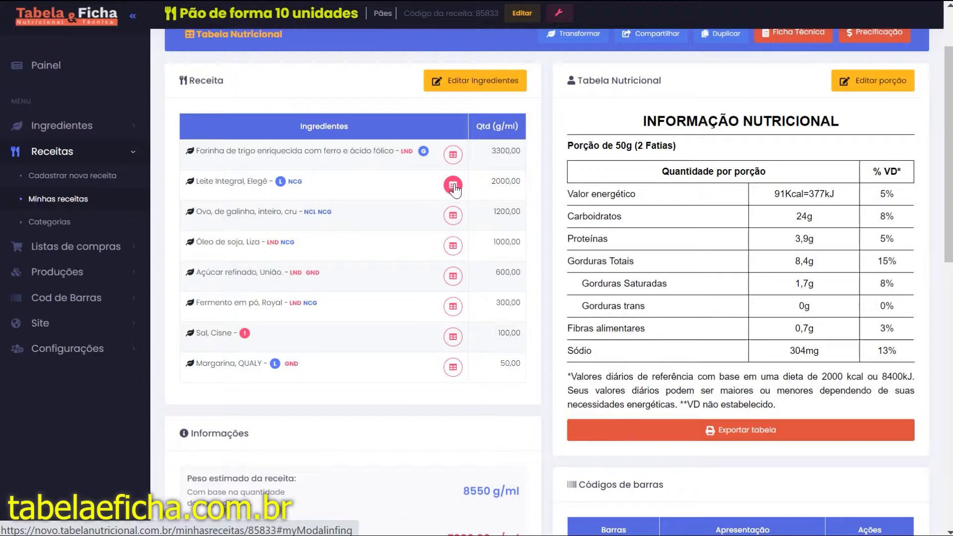
- Start a new production order using the recipe Pão de forma 10 unidades
click(72, 268)
click(65, 237)
click(417, 108)
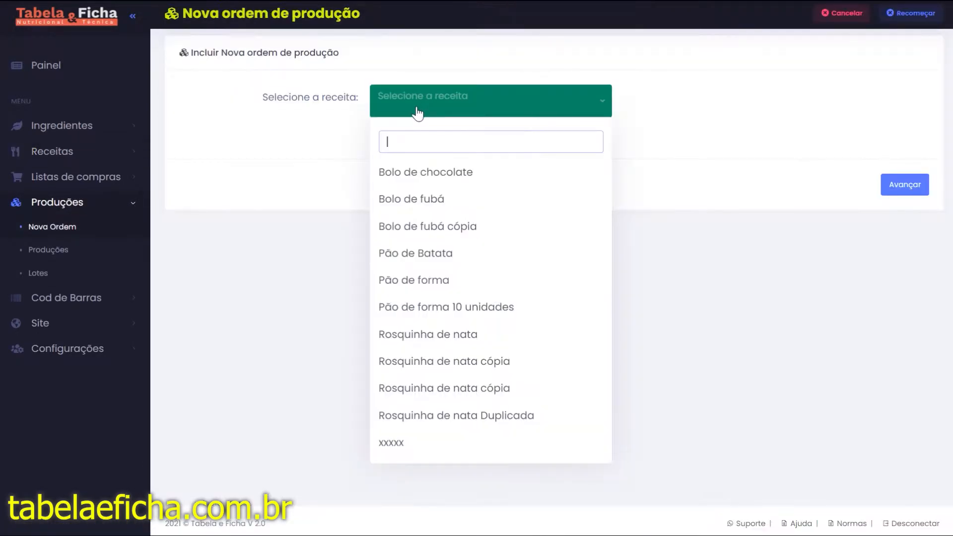
text(pão)
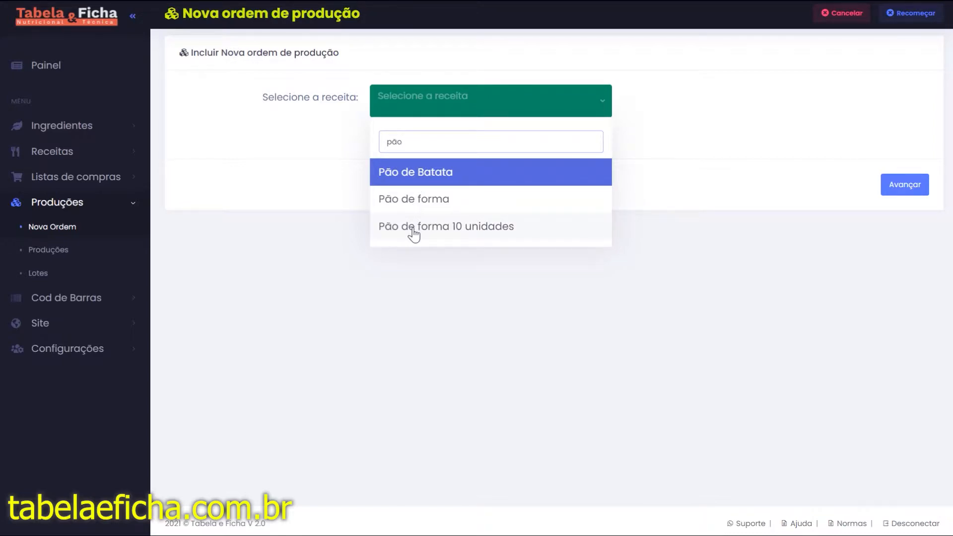
click(414, 234)
click(909, 185)
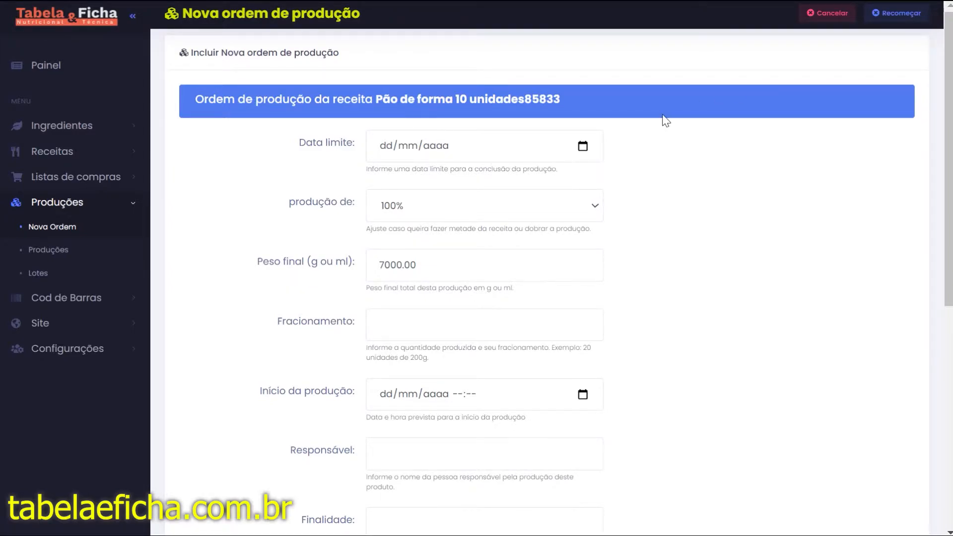
- Set the order's Data limite to 12/04/2021 and its Fracionamento to "10 embalagens de 700g"
click(582, 147)
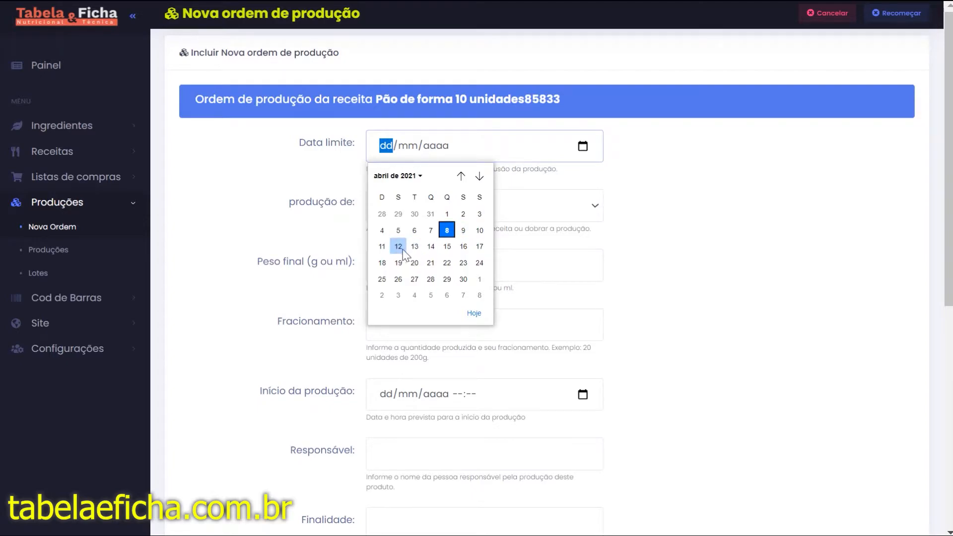
click(400, 248)
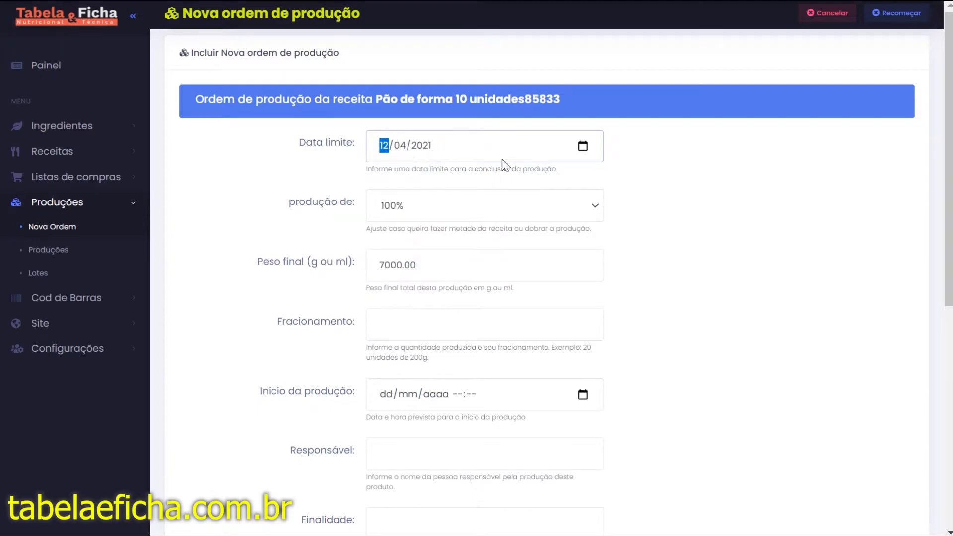
click(722, 207)
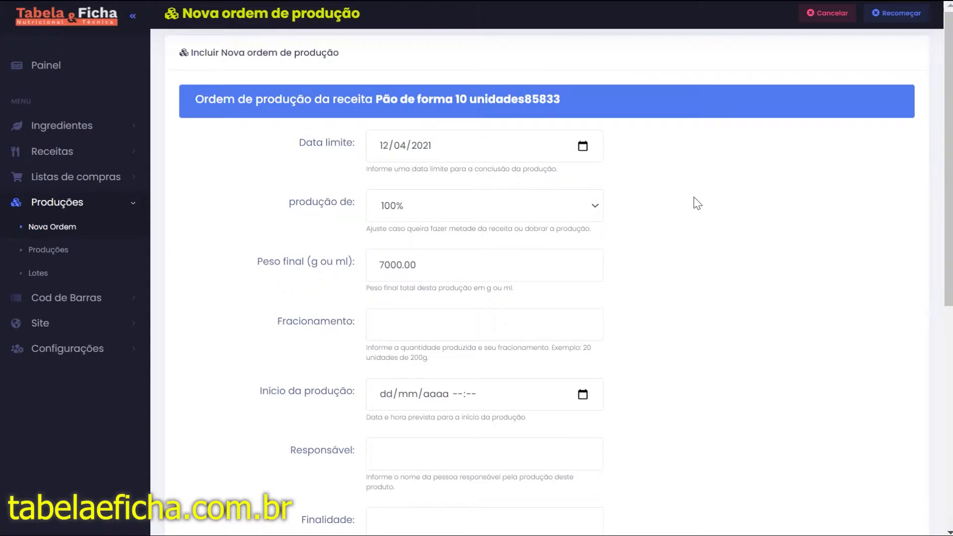
scroll(697, 204, down, 2)
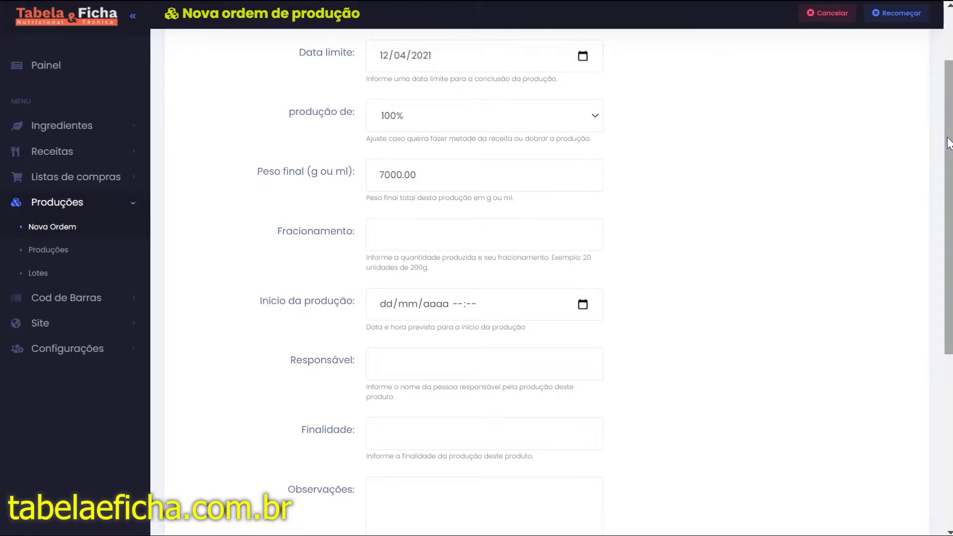
drag(947, 144, 948, 156)
scroll(502, 134, down, 2)
click(497, 133)
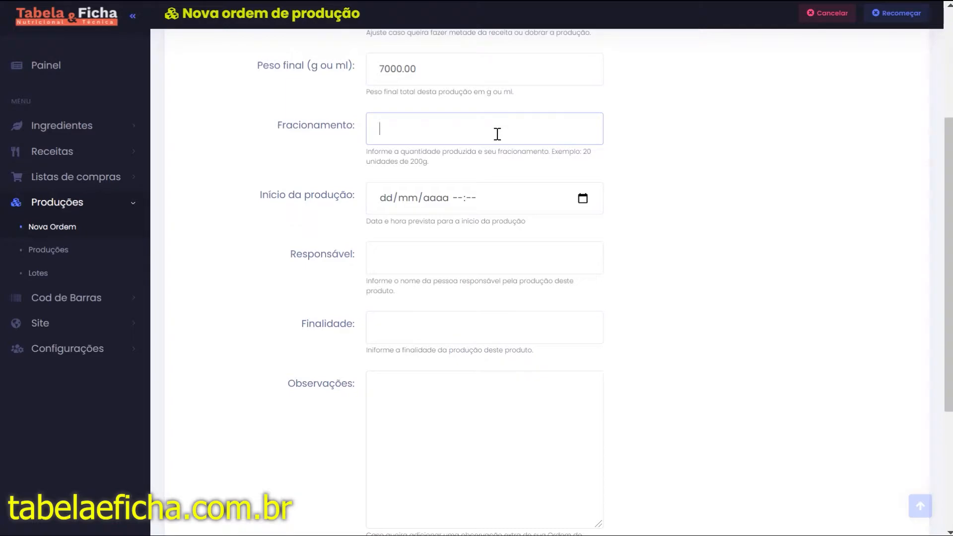
text(10 embalagens de 700g)
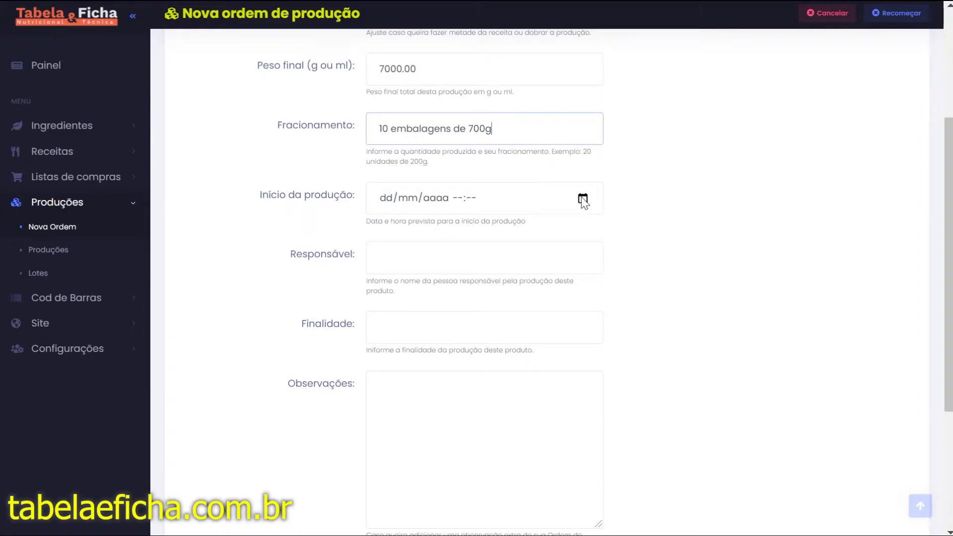
- Set the order's planned production start to 09/04/2021 at 12:00
click(582, 199)
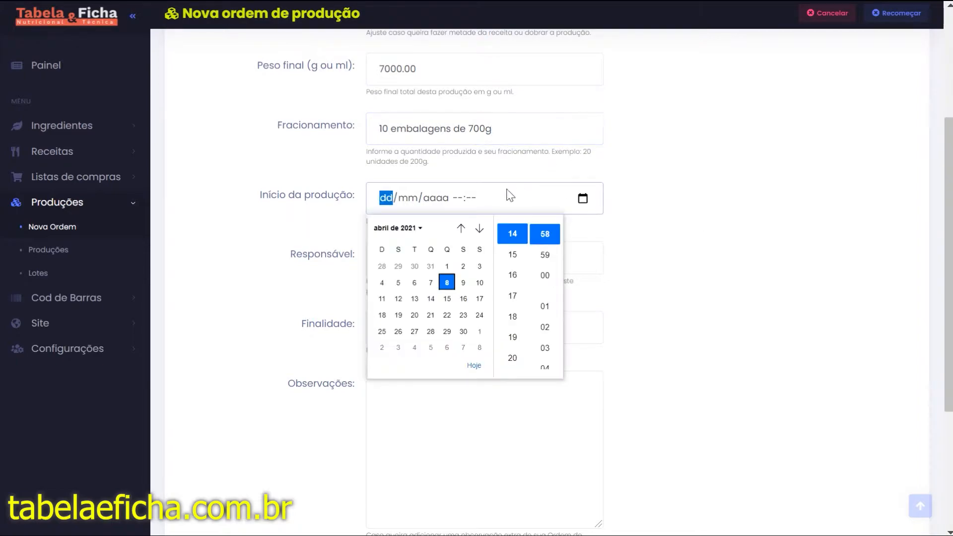
click(464, 282)
scroll(511, 298, up, 2)
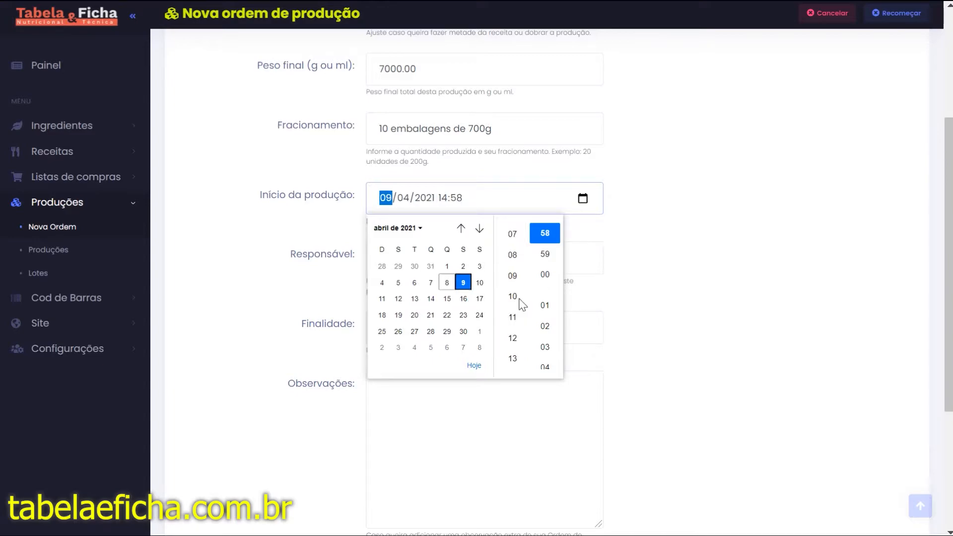
click(513, 276)
click(488, 385)
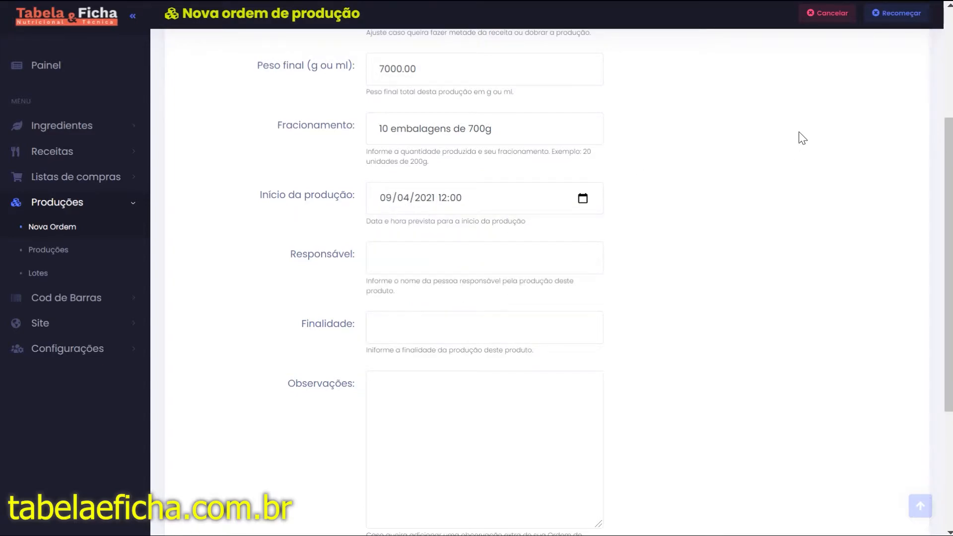
- Enter the responsible baker's name and set the Finalidade to "Encomenda para o mercado da esquina"
click(496, 248)
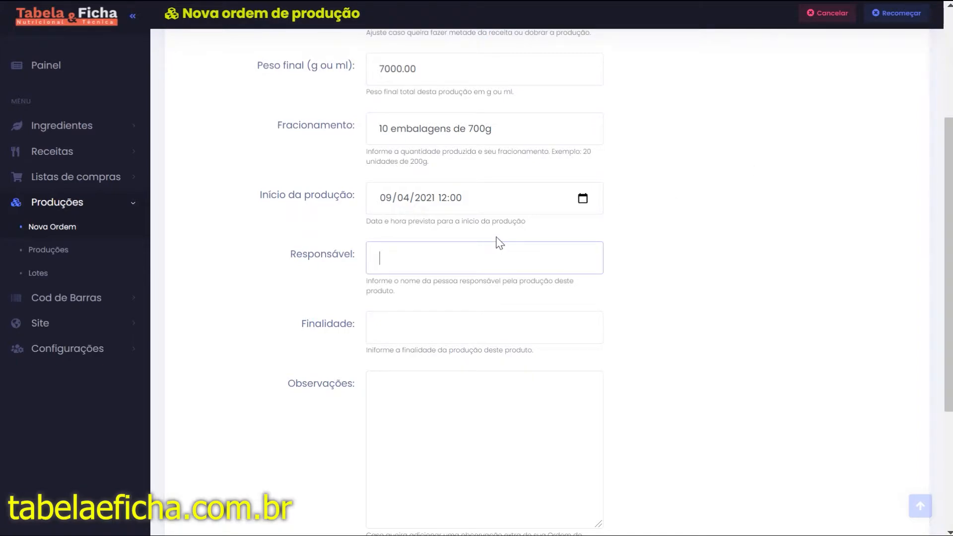
text(Padeiro Zé)
key(Tab)
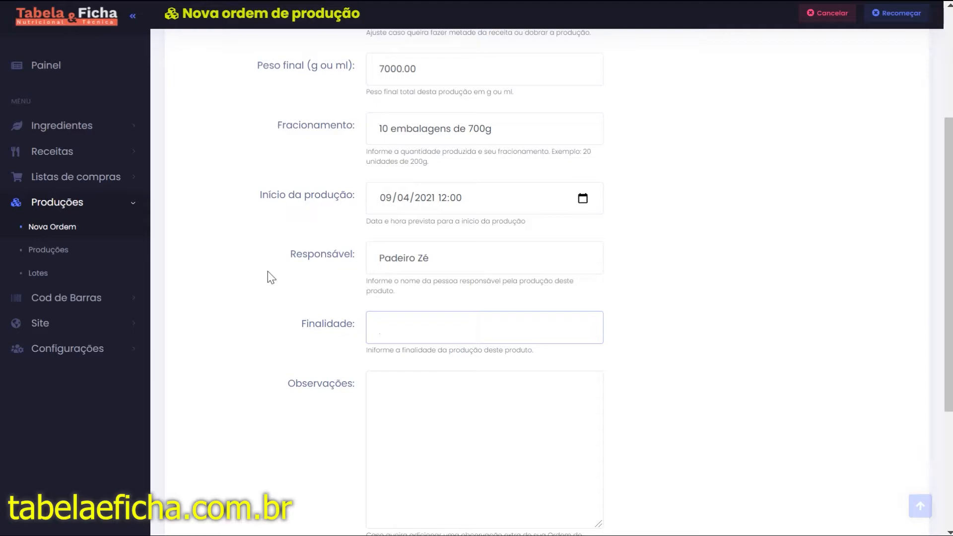
text(Encomenda para o mercado )
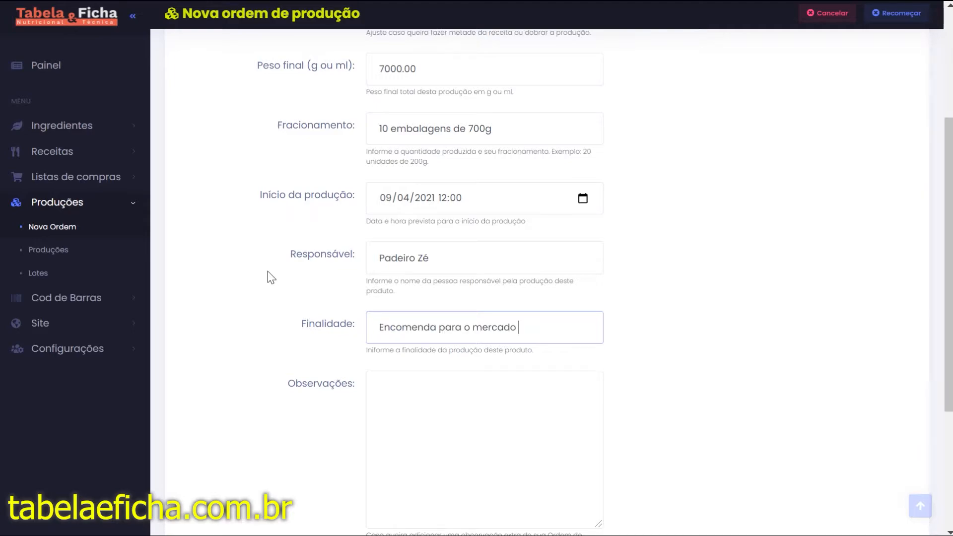
text(da esquina)
- Save the production order without observations or auxiliary recipes, and review the resulting order document
scroll(337, 399, down, 2)
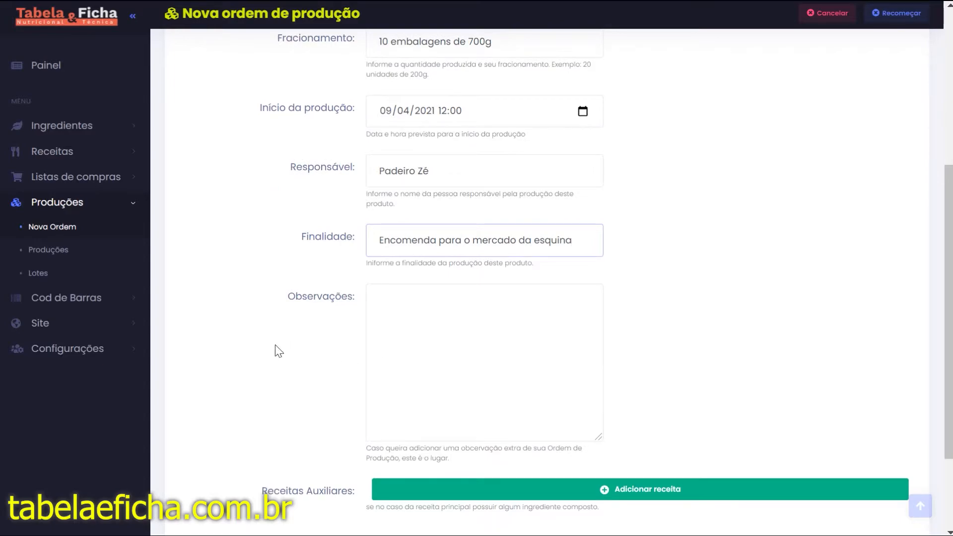
scroll(212, 385, down, 1)
scroll(213, 384, down, 1)
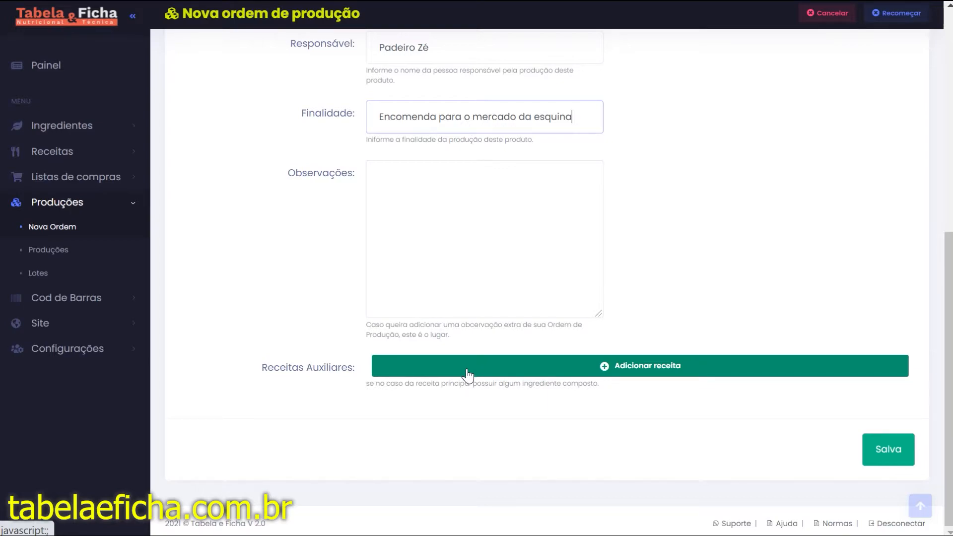
click(876, 461)
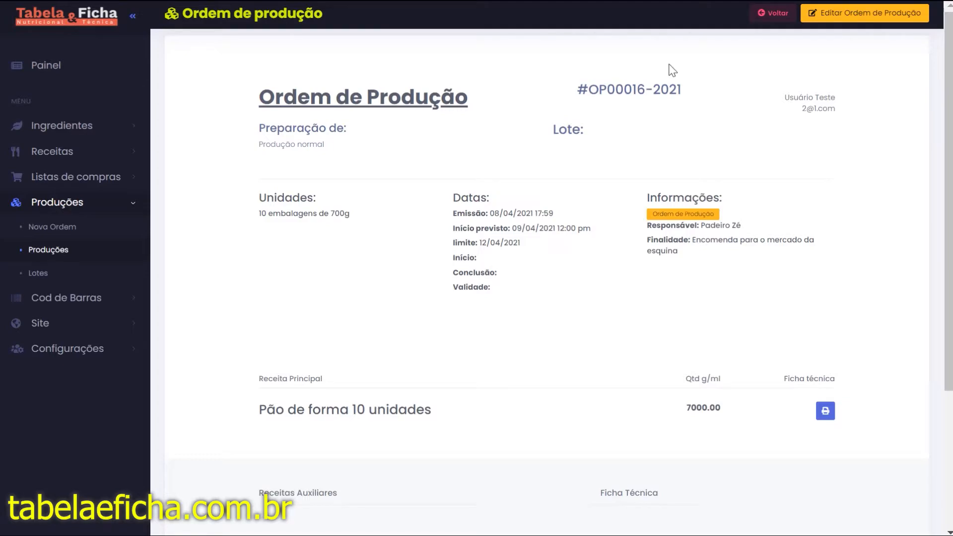
scroll(616, 236, down, 5)
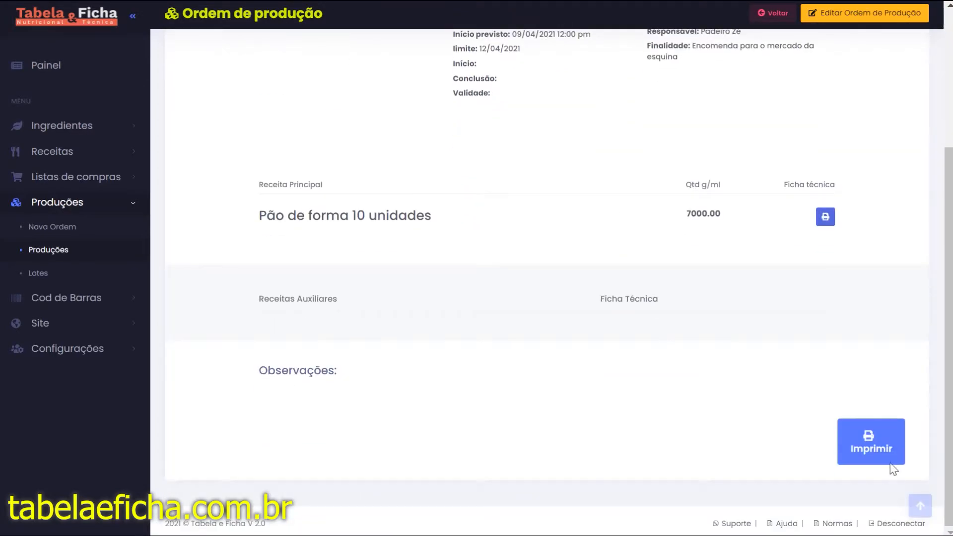
- Preview the production order's printout and close it without saving a PDF
click(878, 458)
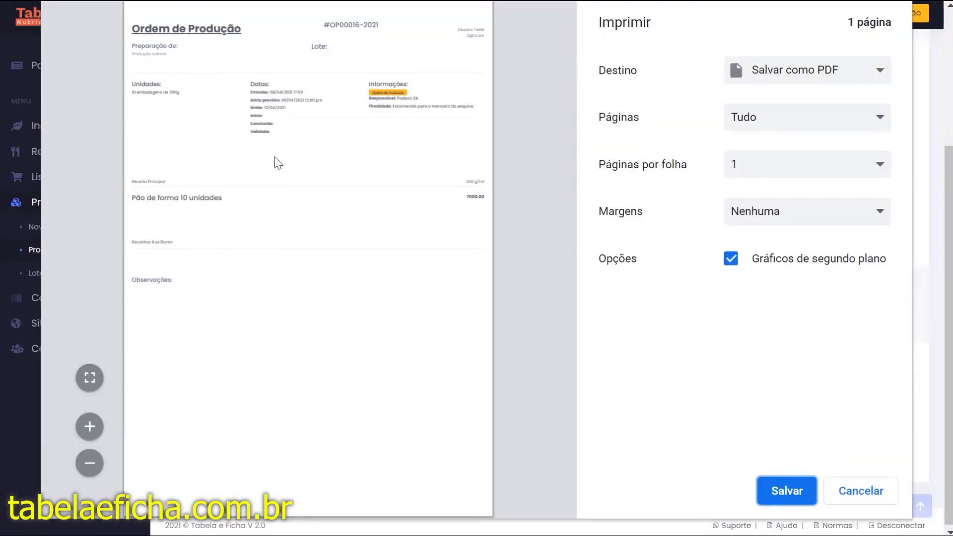
click(846, 506)
scroll(712, 313, up, 3)
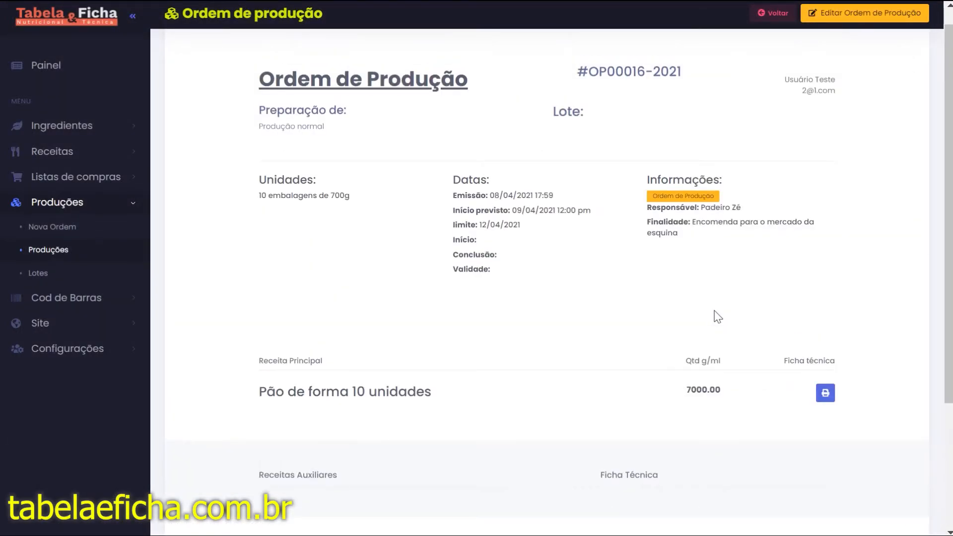
- Open the Ficha Operacional of Pão de forma 10 unidades from the order and examine its ingredients, preparation steps and extra items
click(825, 393)
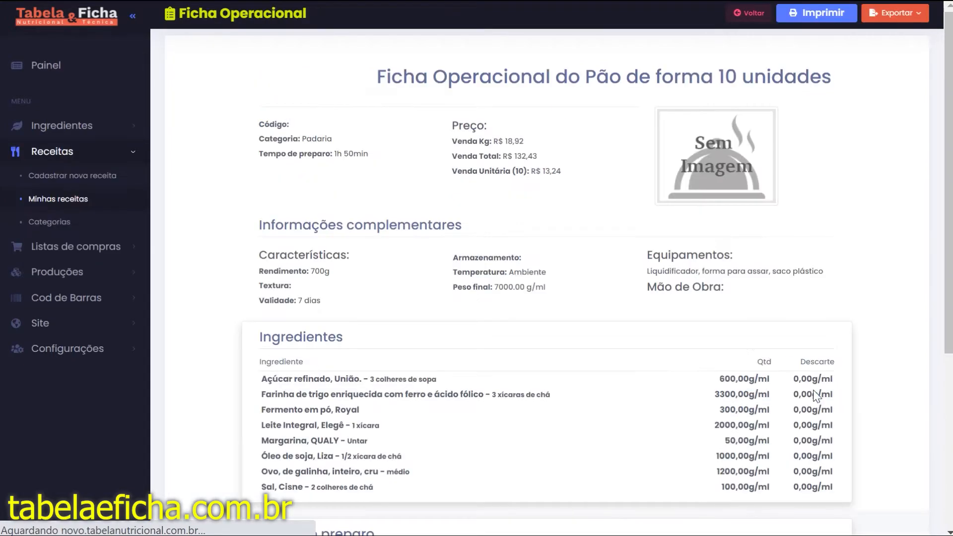
scroll(549, 208, down, 5)
scroll(549, 206, down, 2)
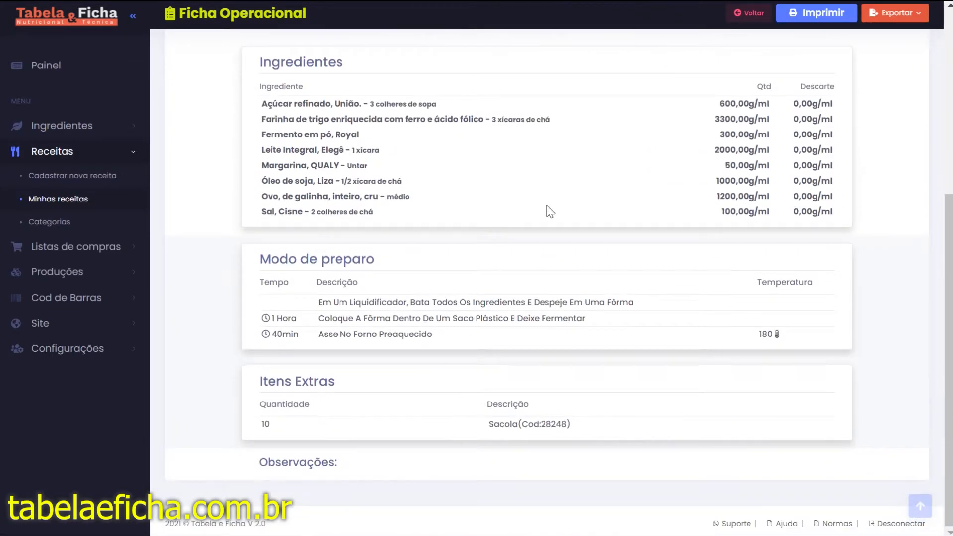
scroll(551, 208, up, 3)
scroll(549, 204, up, 5)
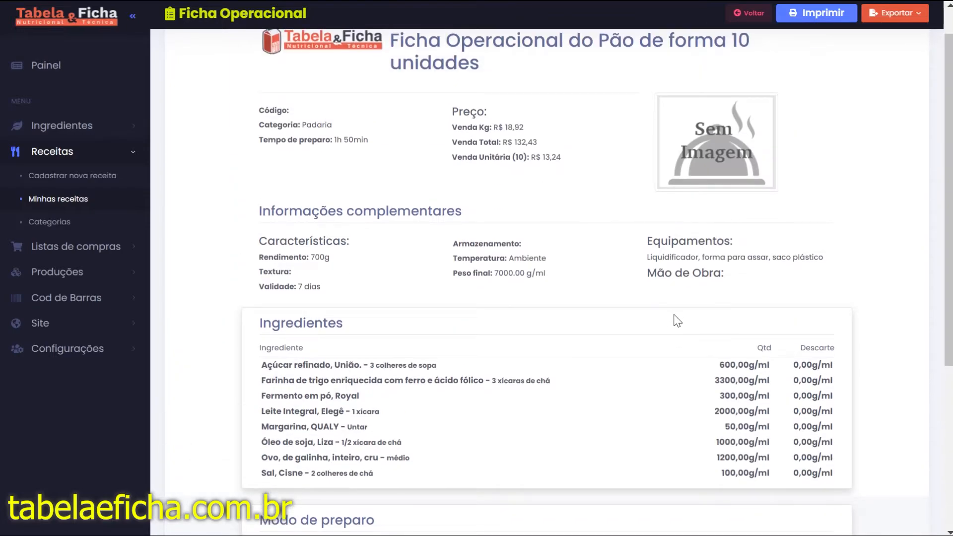
scroll(715, 441, down, 5)
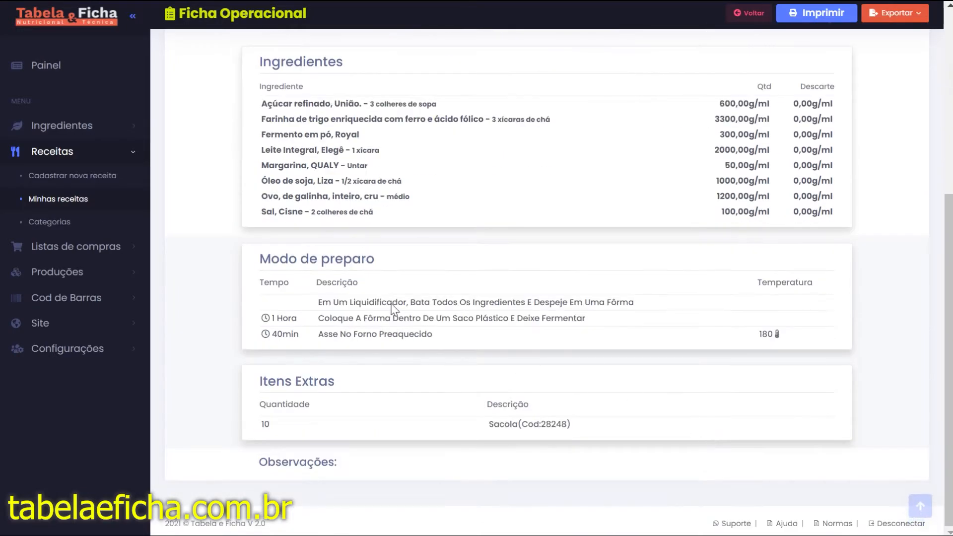
scroll(593, 240, up, 2)
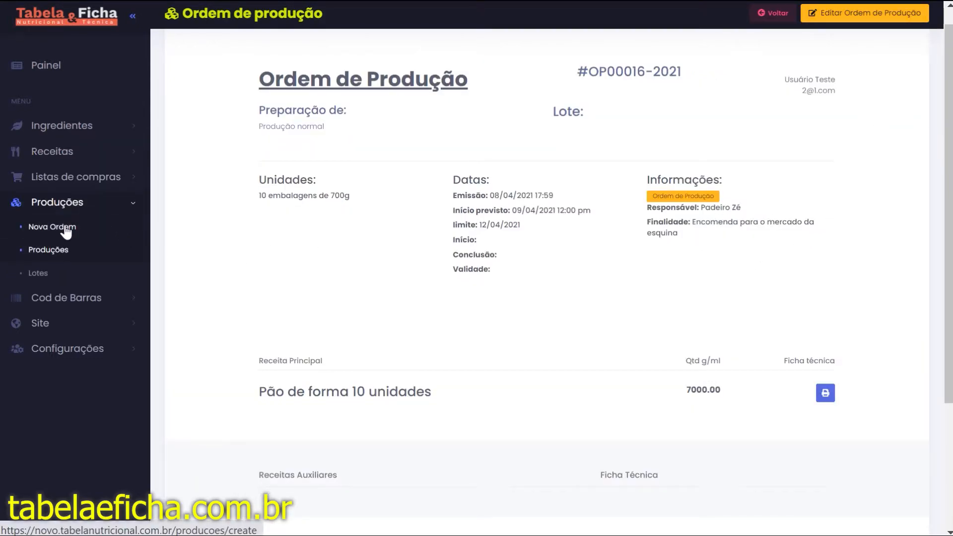
- In the productions list, set the status of the Pão de forma 10 unidades order to "Em produção"
click(59, 250)
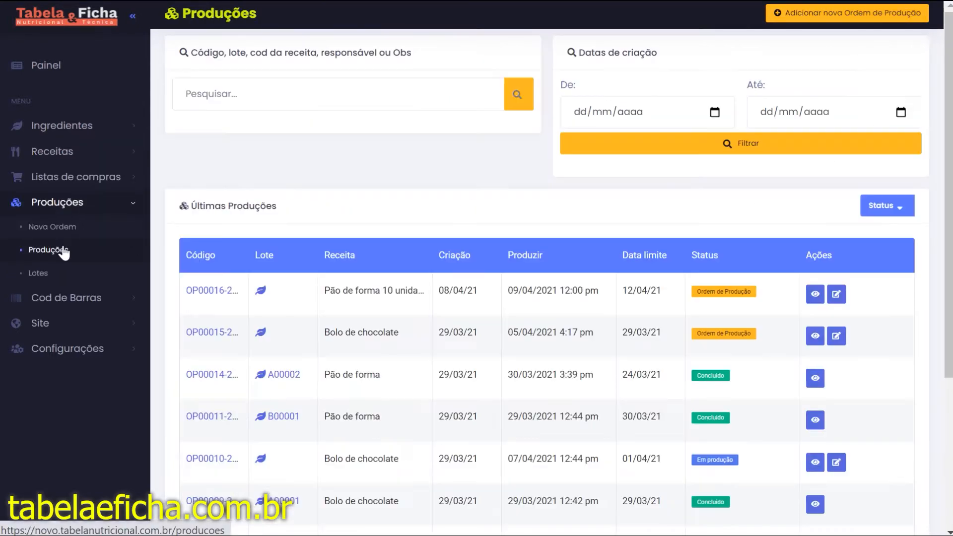
click(725, 292)
click(485, 139)
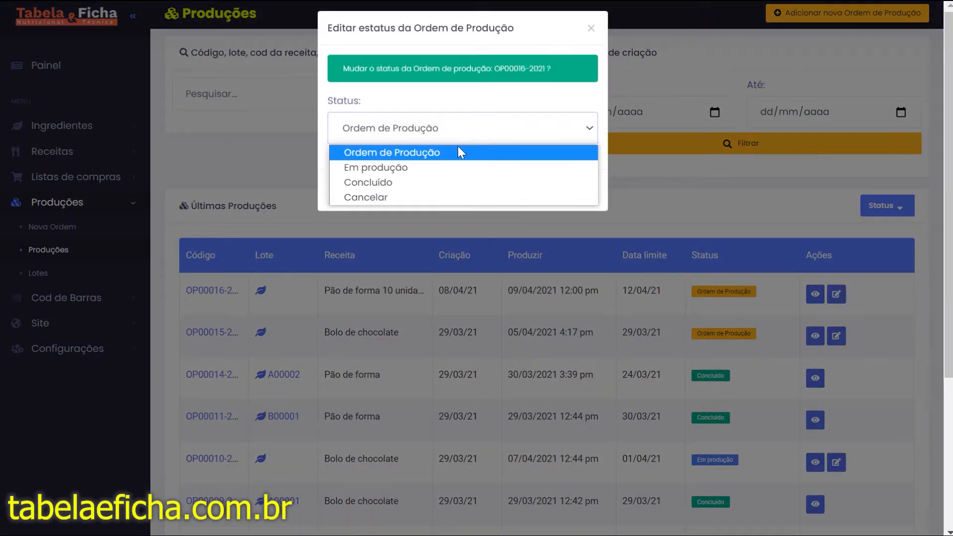
click(476, 166)
- Set the order's actual start to 09/04/2021 at 13:01 and save the status change
click(577, 194)
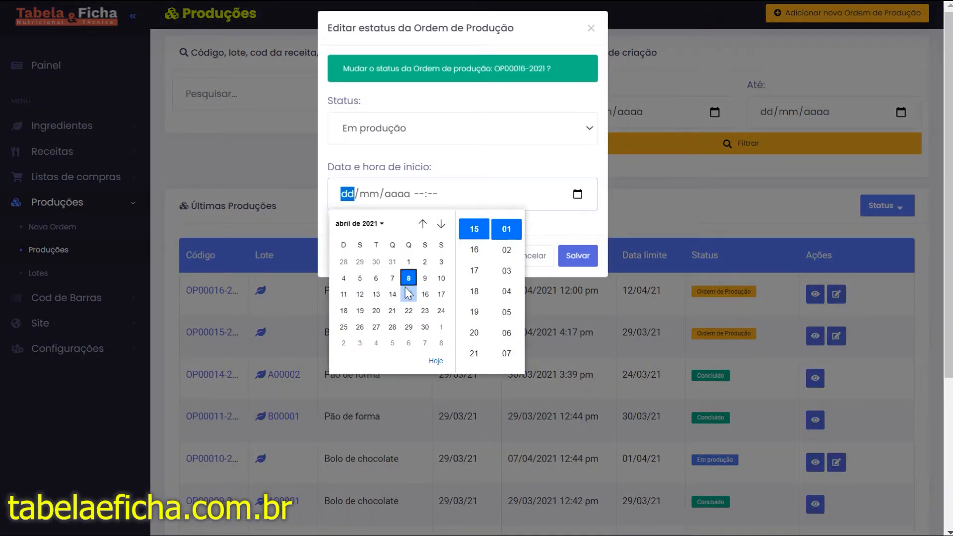
click(425, 283)
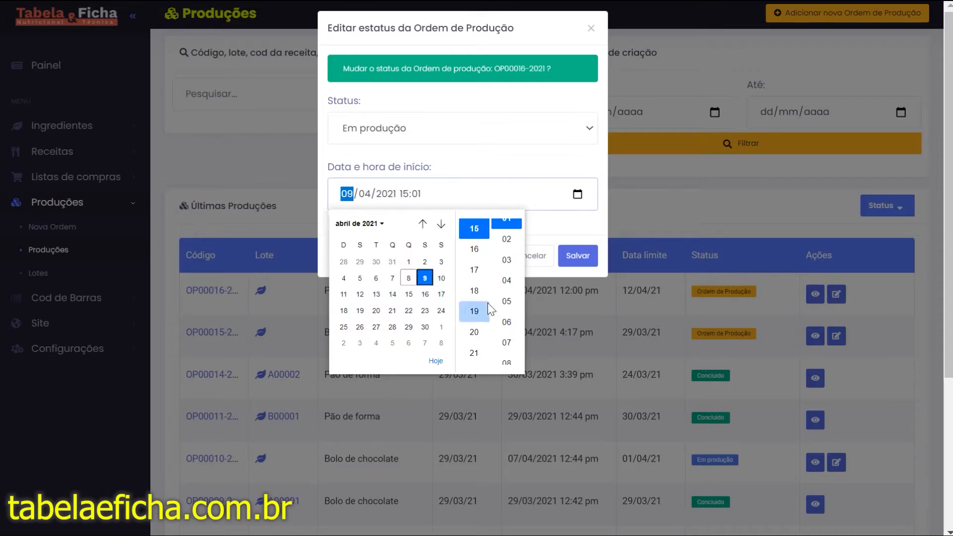
scroll(487, 292, down, 6)
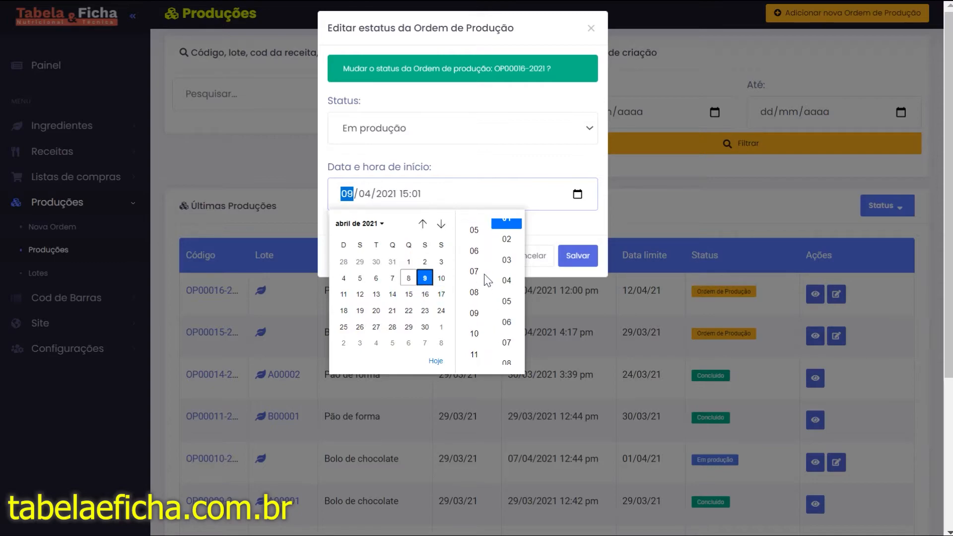
scroll(484, 277, down, 2)
click(475, 273)
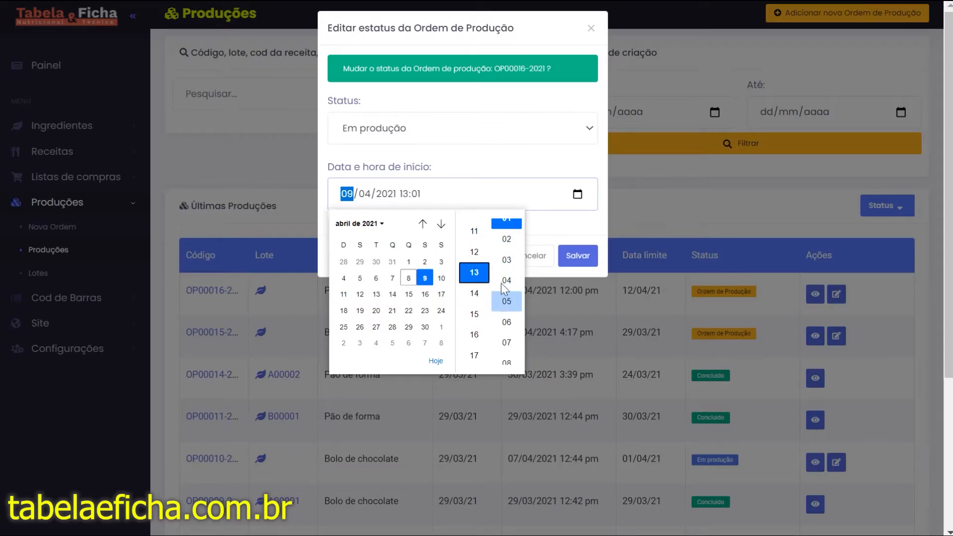
click(578, 258)
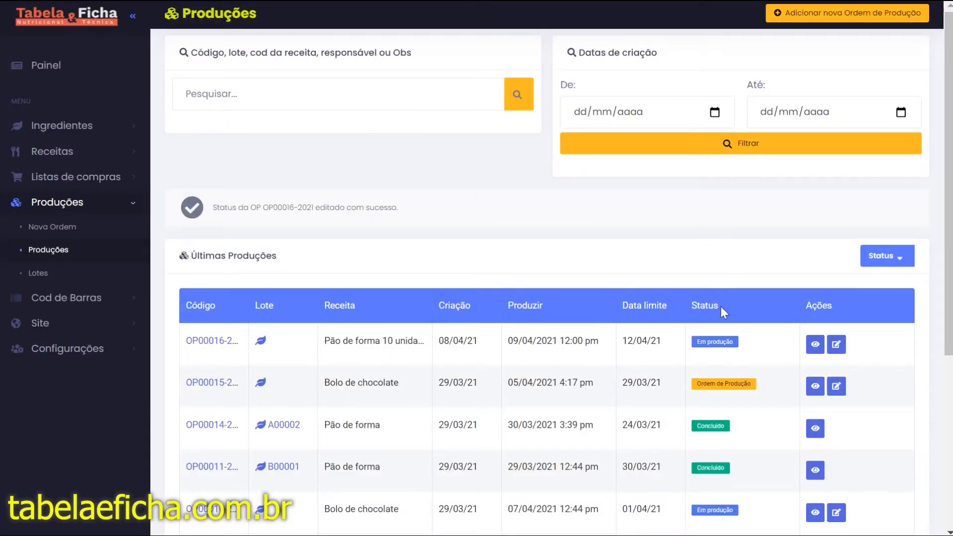
- Check the order statuses in the productions list and in the Painel's Ordens de Produções section
scroll(557, 294, down, 3)
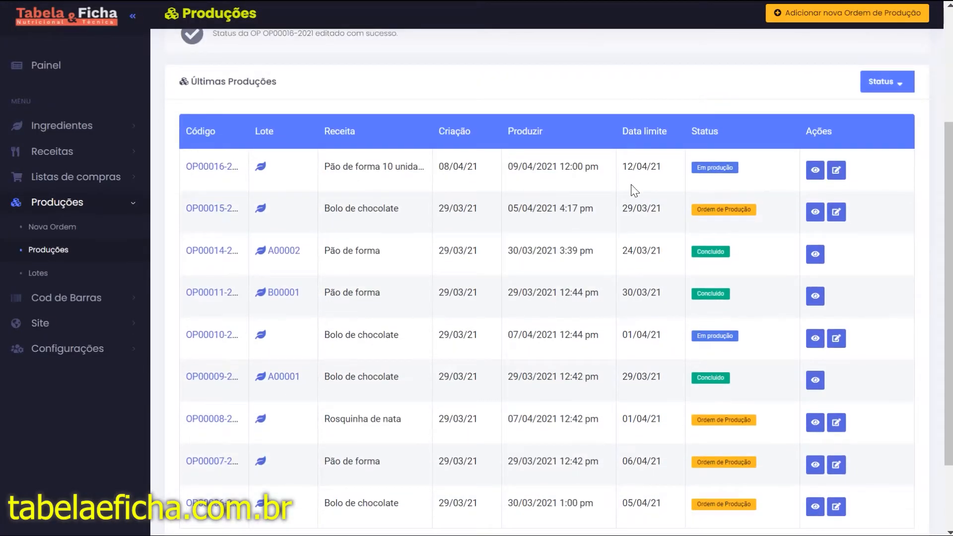
scroll(634, 190, up, 3)
click(84, 64)
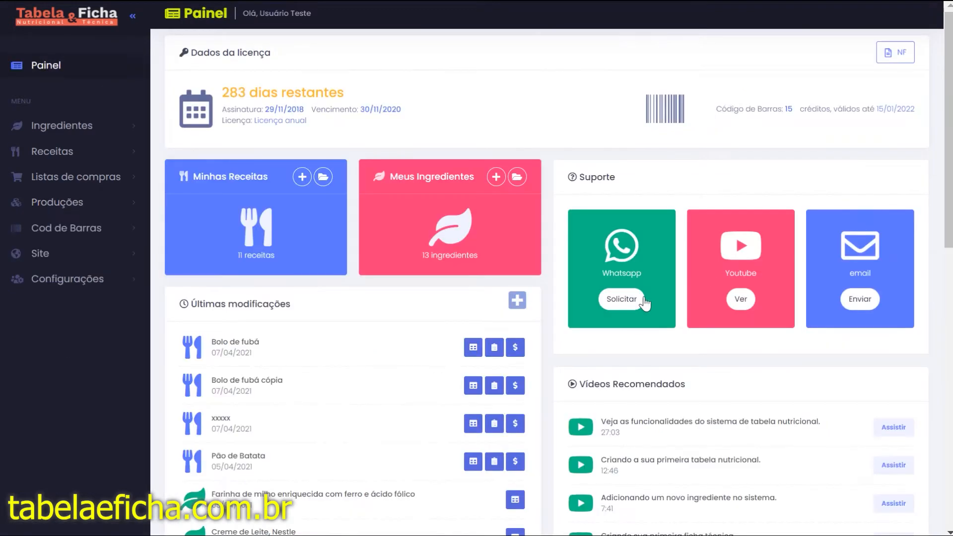
scroll(635, 296, down, 10)
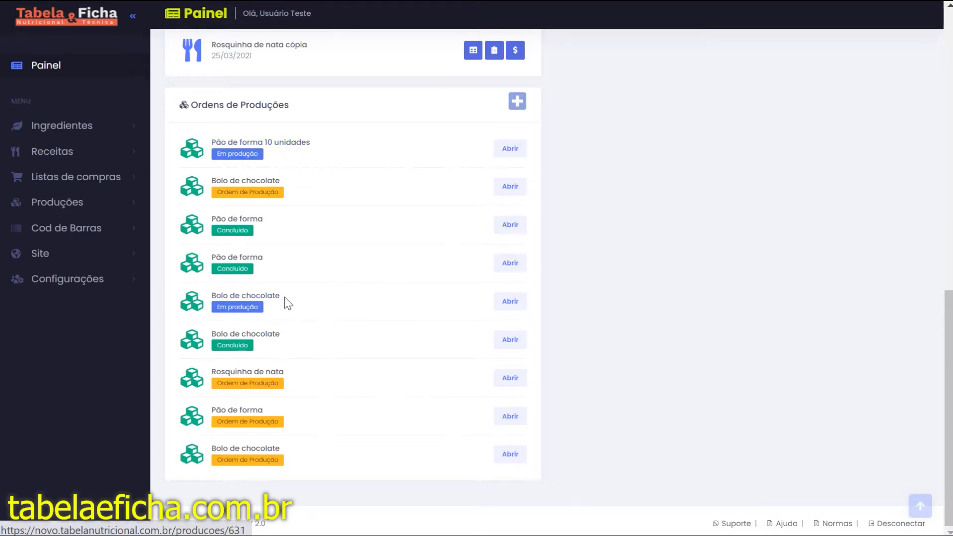
- Filter the productions list to show only orders with the status "Em produção"
click(67, 205)
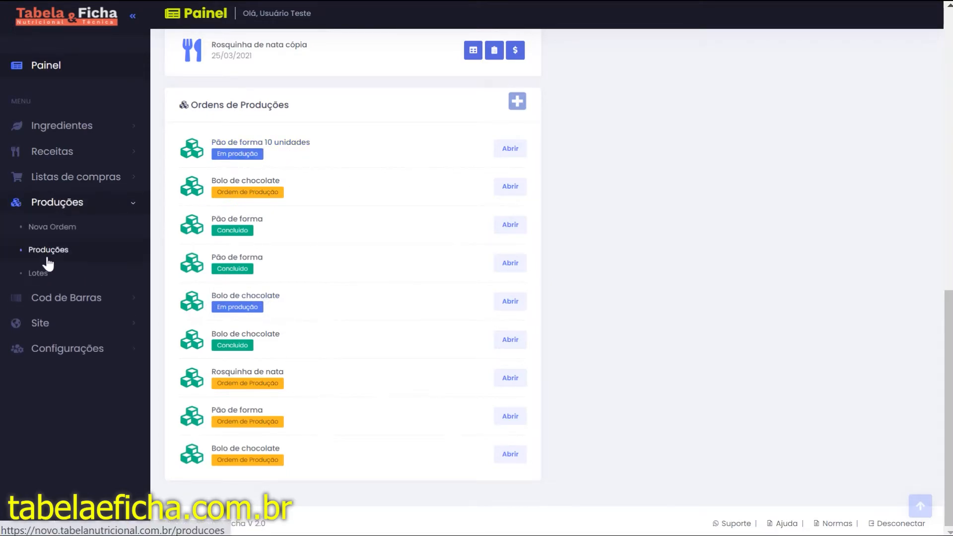
click(48, 254)
click(883, 207)
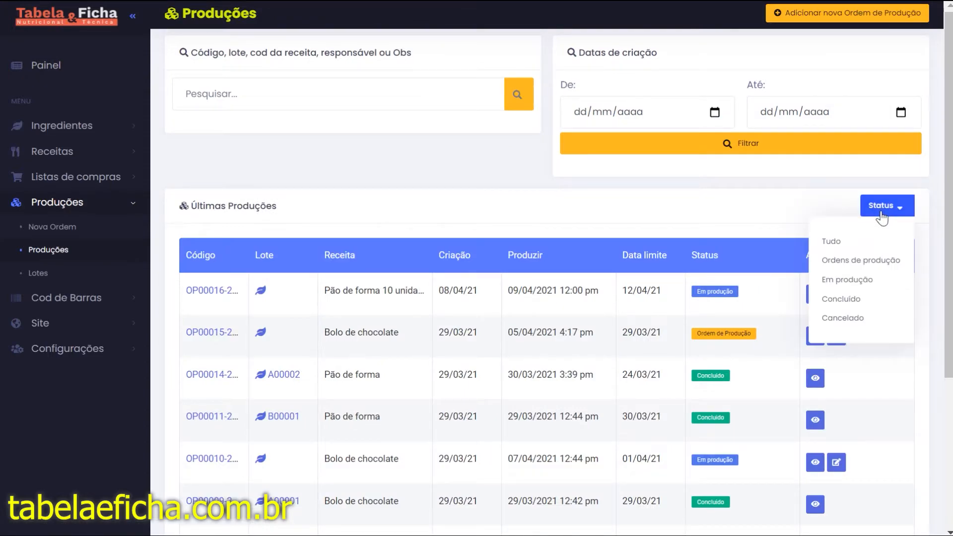
click(866, 278)
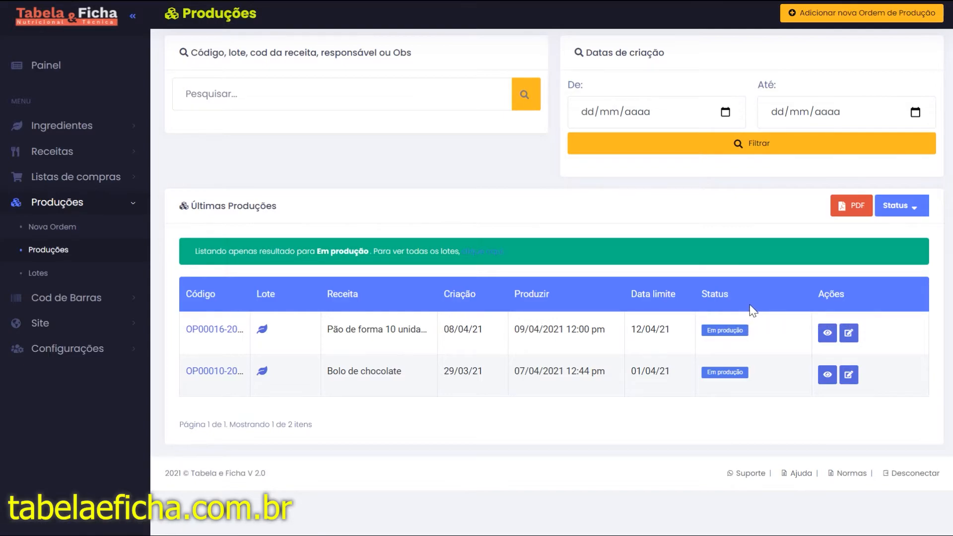
- Set the status of the Pão de forma 10 unidades order to "Concluído" and its lot number to L000547
click(724, 331)
click(533, 137)
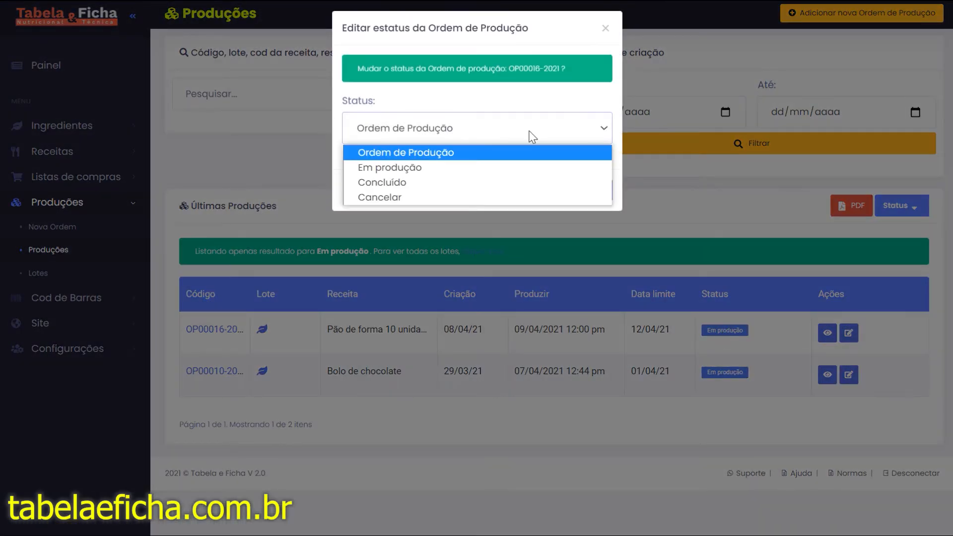
click(436, 180)
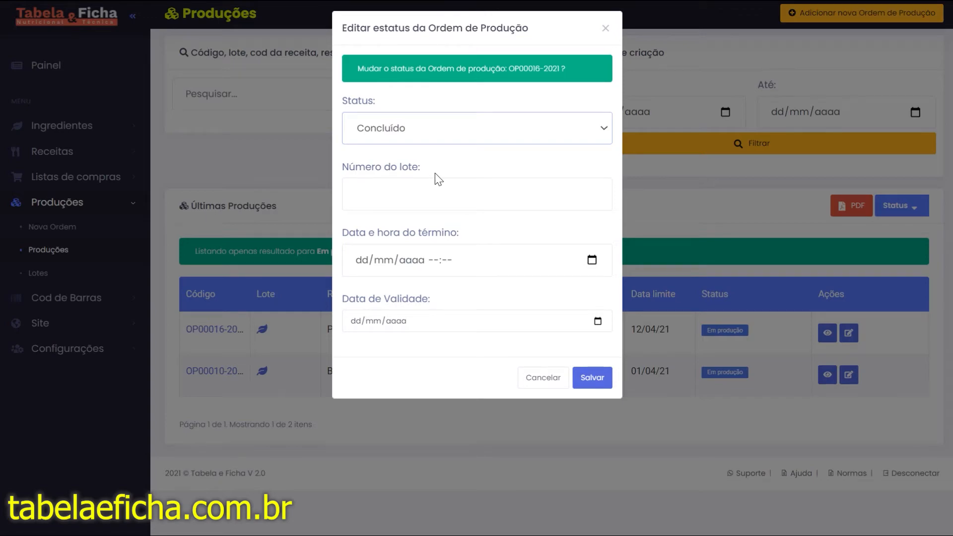
click(425, 200)
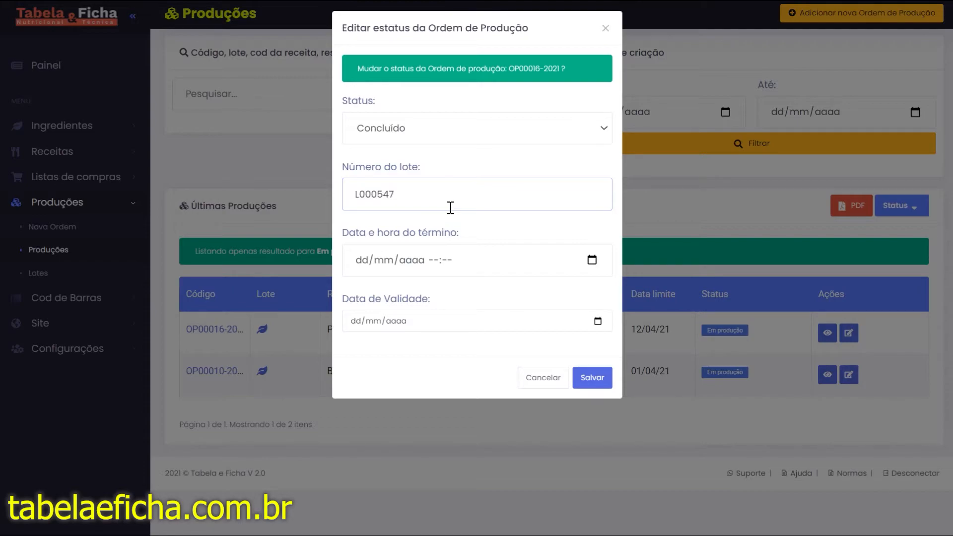
- Set the order's Data e hora do término to 09/04/2021 at 15:02
click(592, 261)
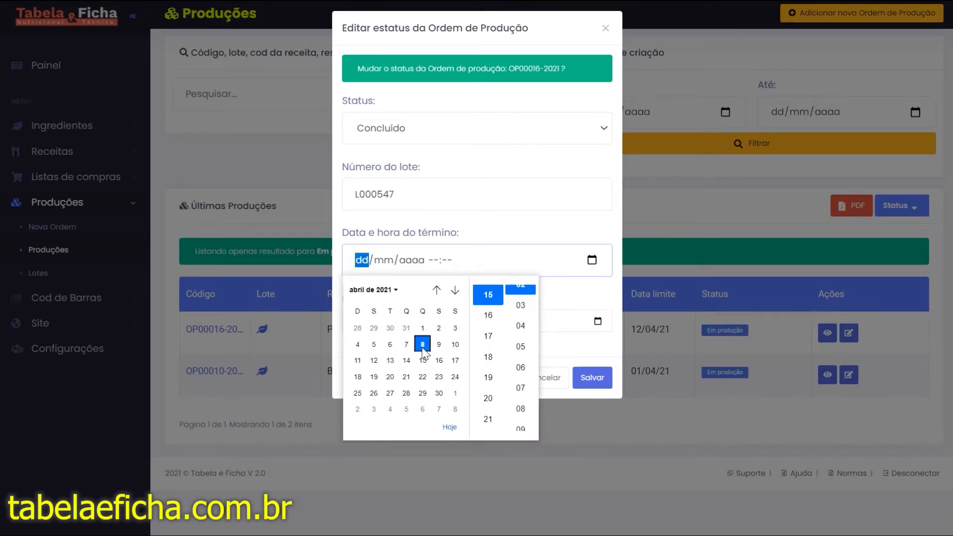
click(439, 344)
scroll(487, 376, up, 2)
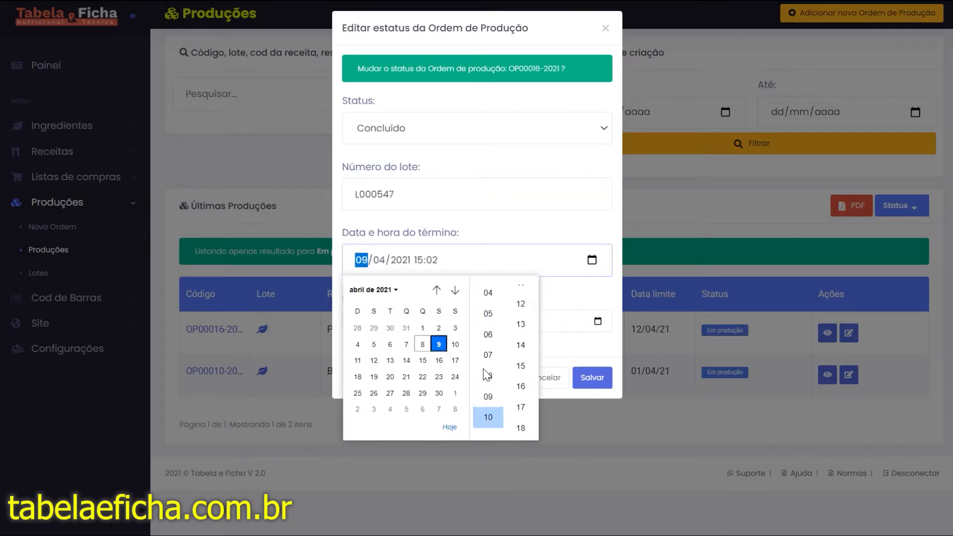
click(424, 266)
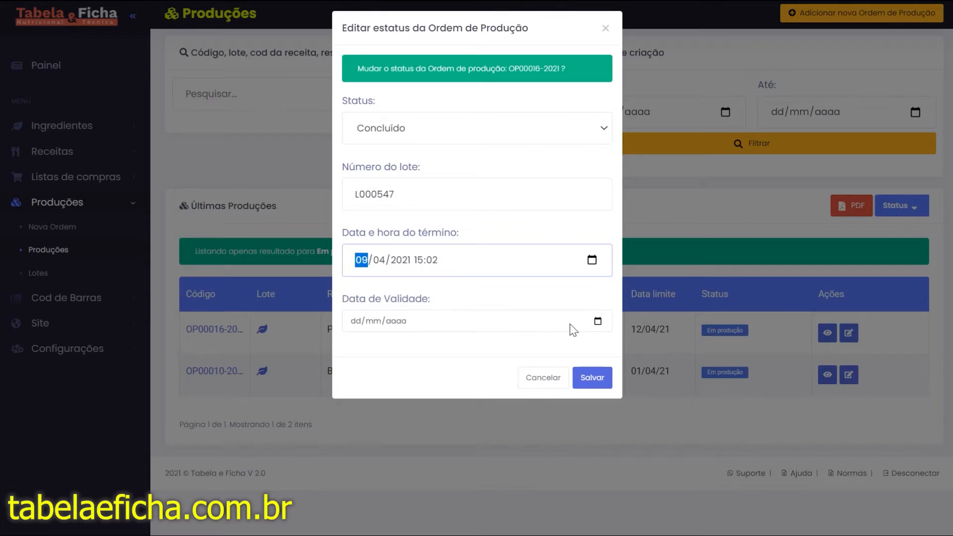
- Set the order's Data de Validade to 16/04/2021 and save the completed status
click(598, 322)
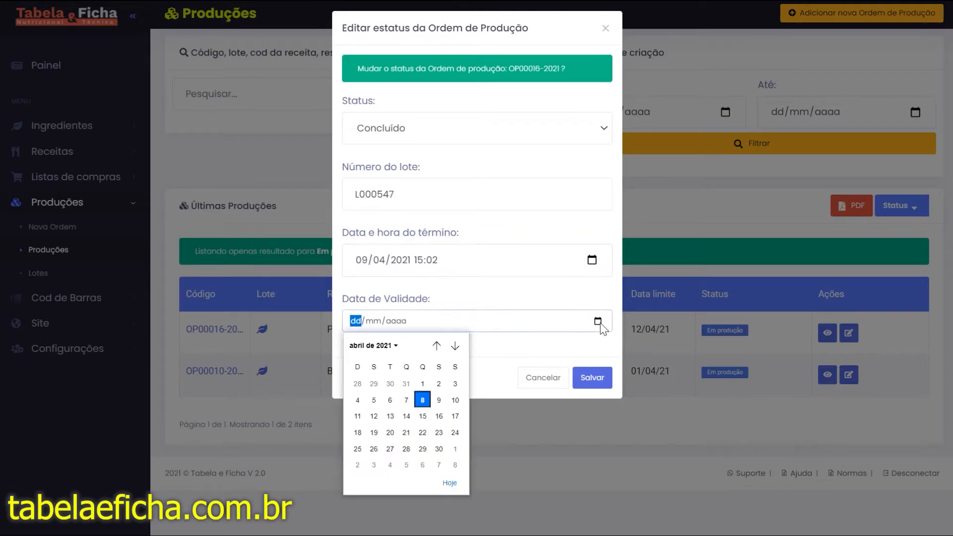
click(436, 398)
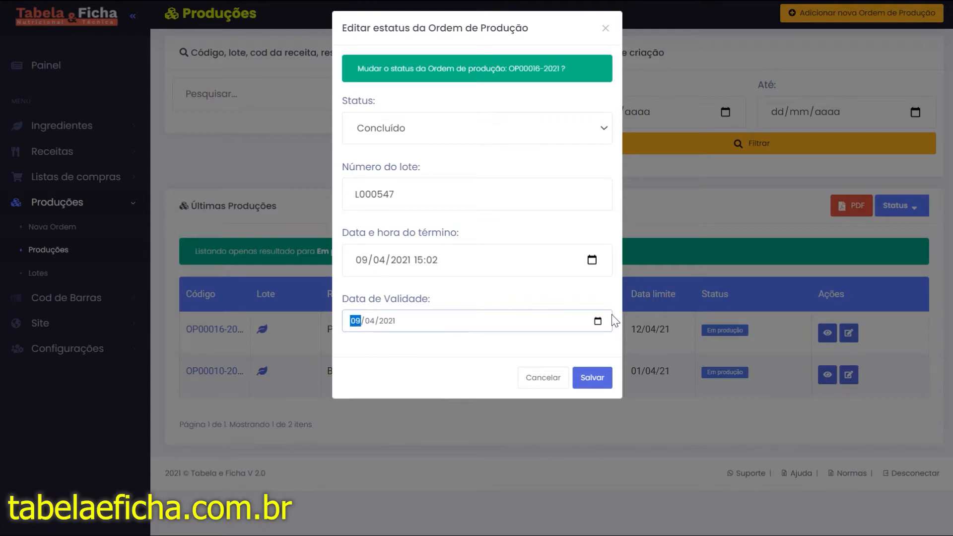
click(598, 322)
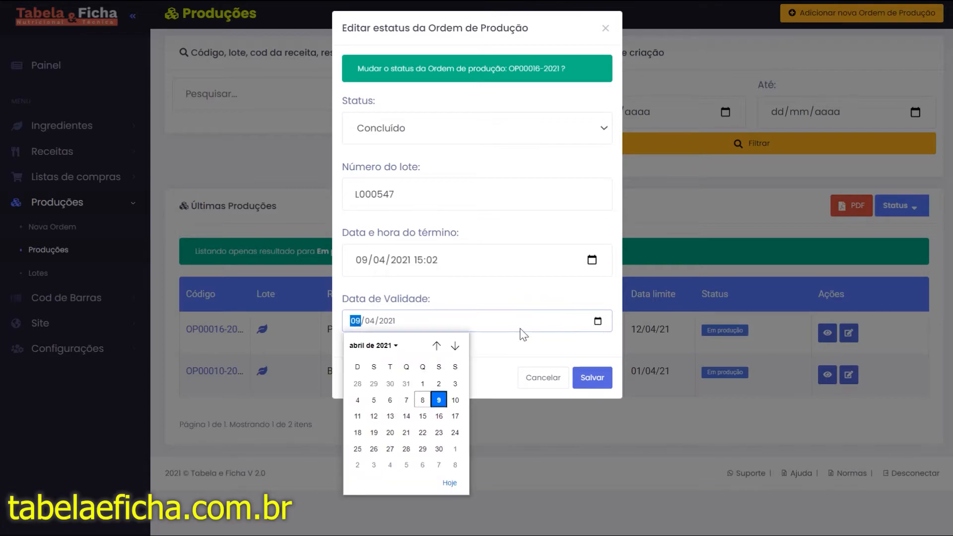
click(440, 417)
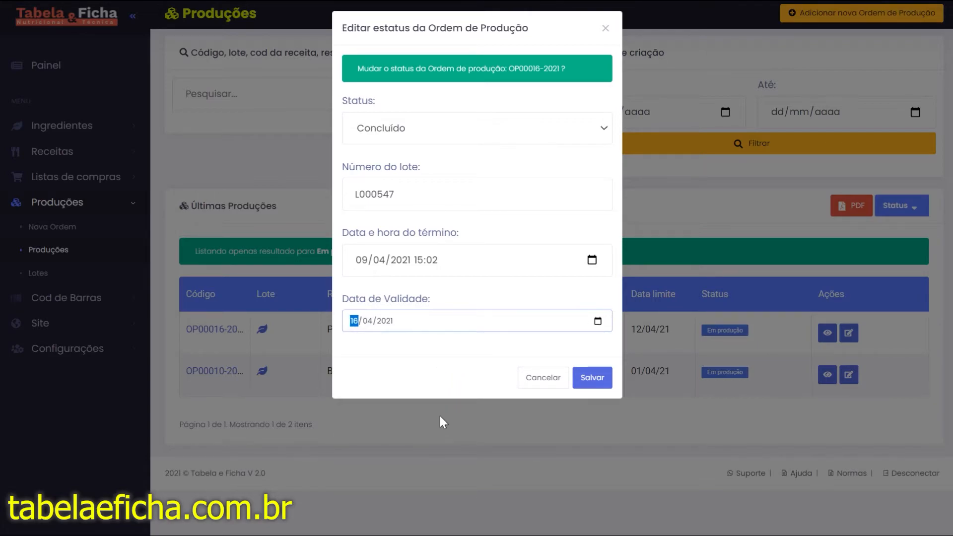
click(594, 380)
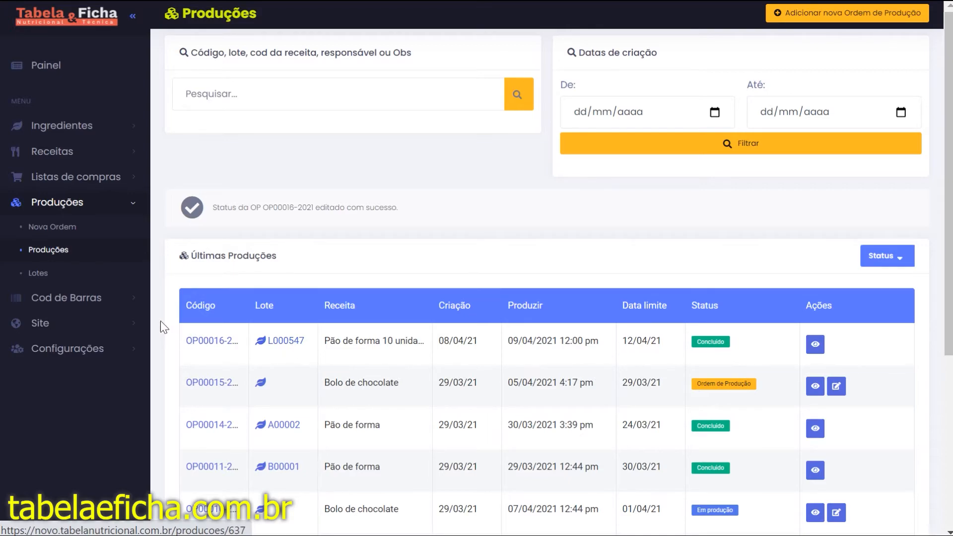
- Open the distributions of lot L000547 from the lots list
click(35, 274)
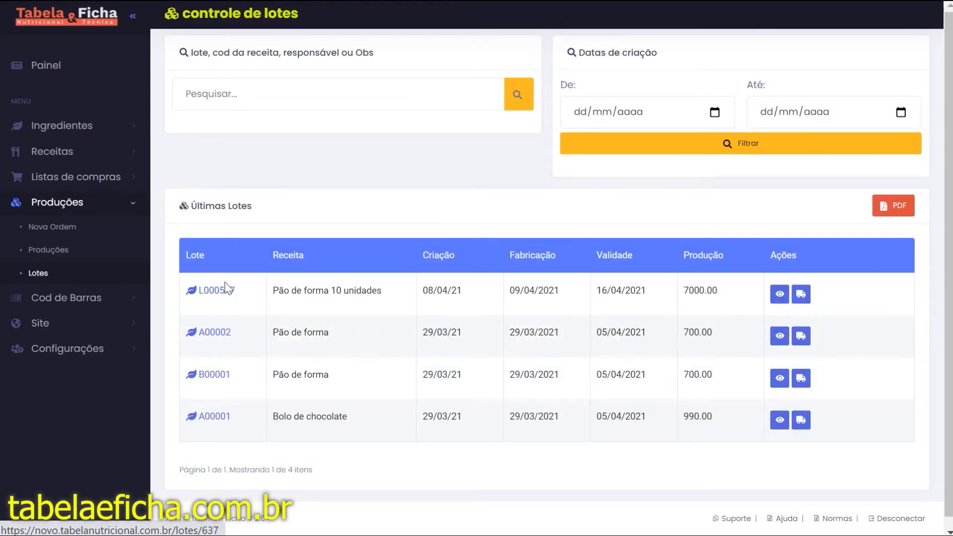
click(807, 296)
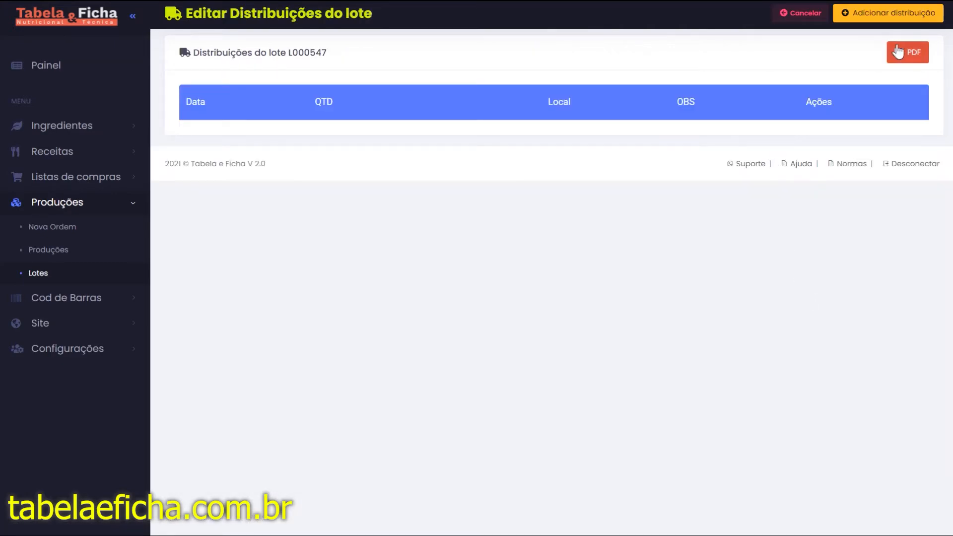
- Add a distribution dated 10/04/2021 for Mercado da esquina with quantity 10, save it, and delete that entry
click(858, 13)
click(591, 90)
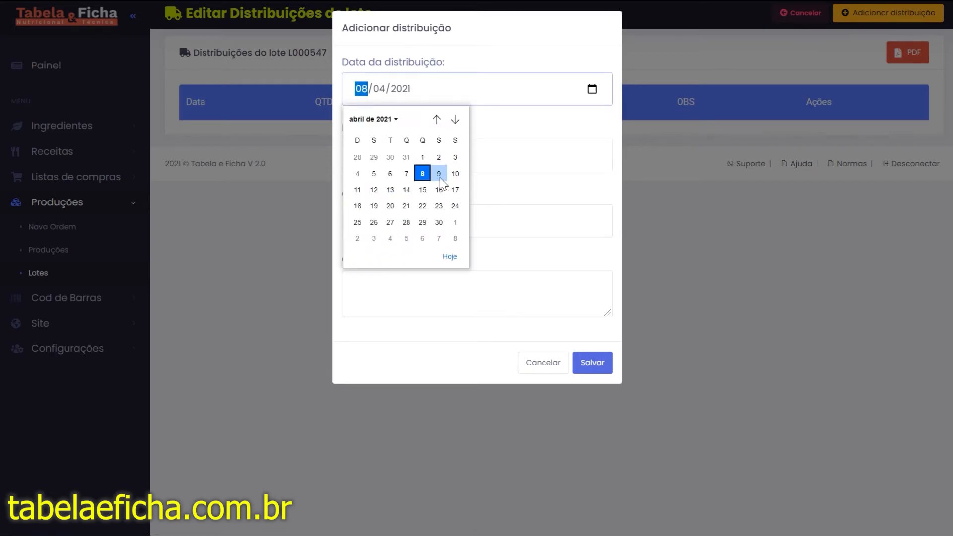
click(455, 174)
click(431, 154)
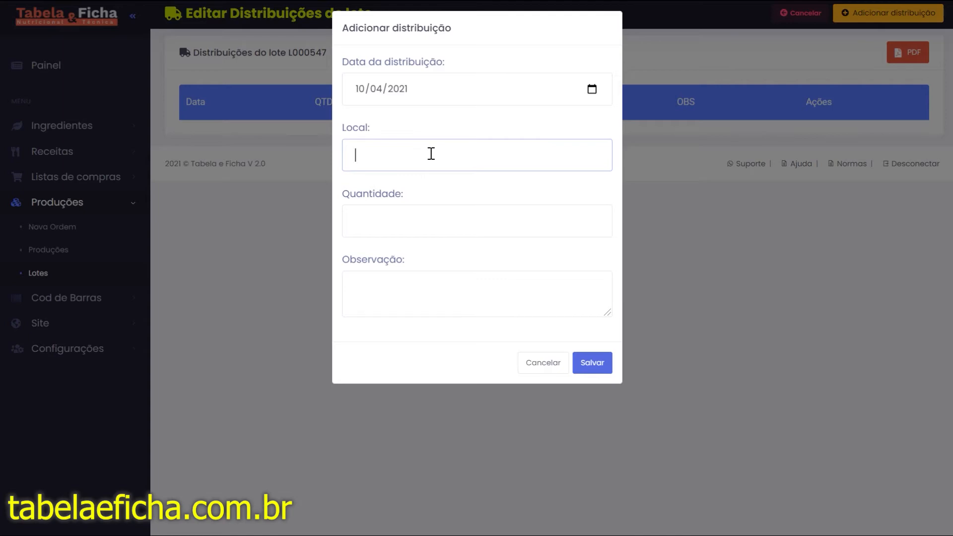
text(Mercado da esquina)
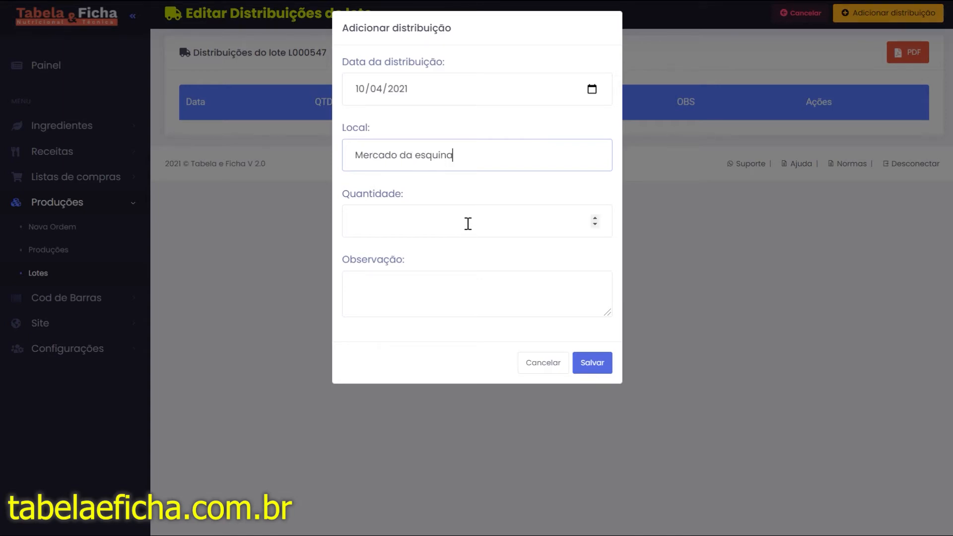
click(468, 220)
text(10)
click(584, 362)
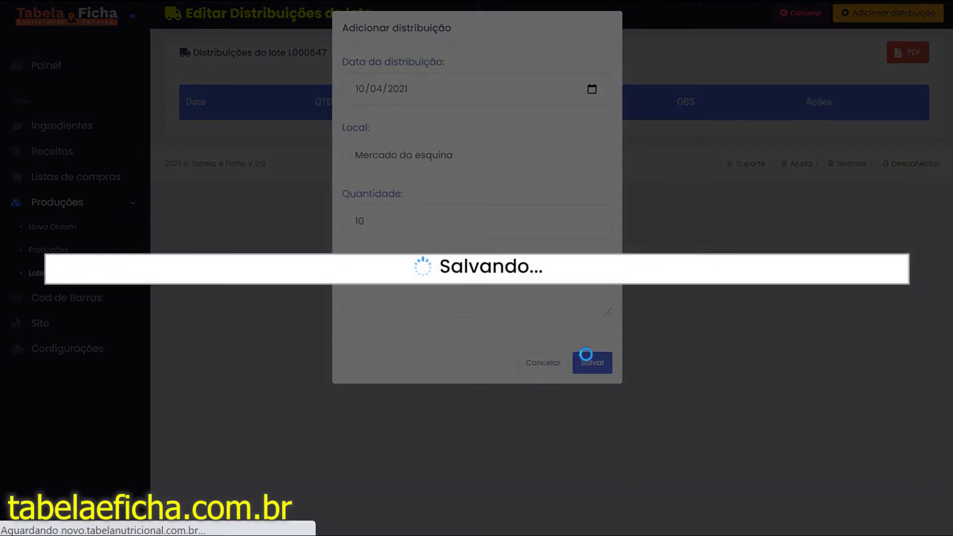
click(815, 190)
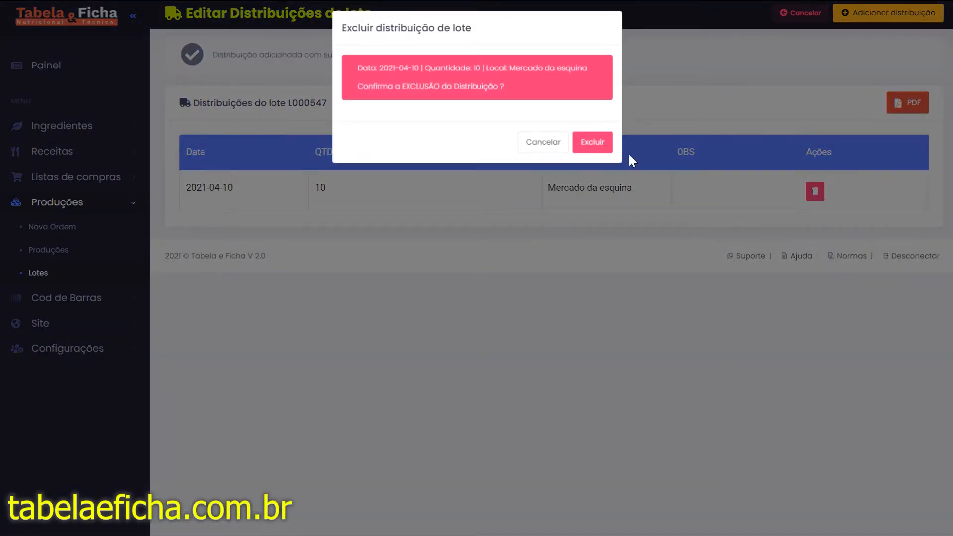
click(591, 141)
- Export the lot's distributions as a PDF, and save a new distribution of 3 to "mercado x"
click(912, 104)
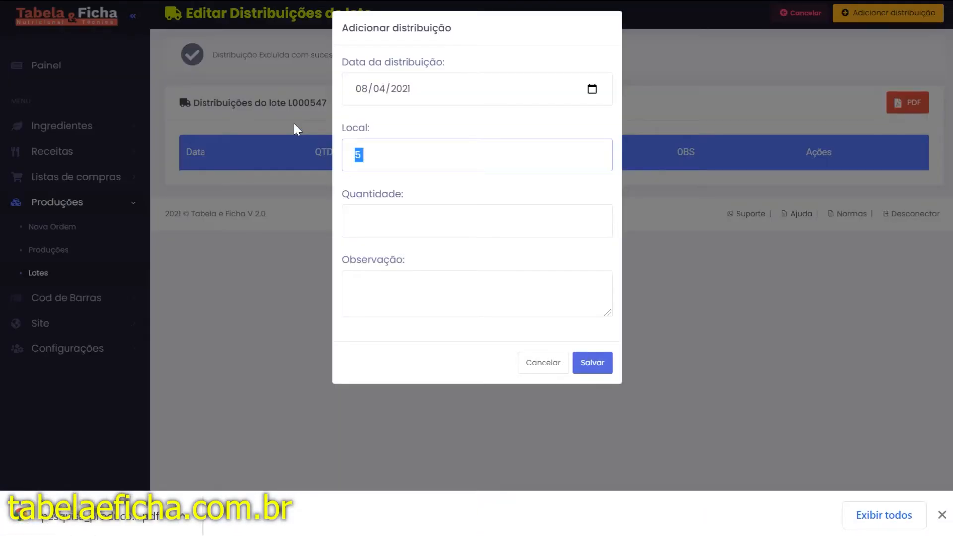
key(BackSpace)
text(mercado x)
click(368, 220)
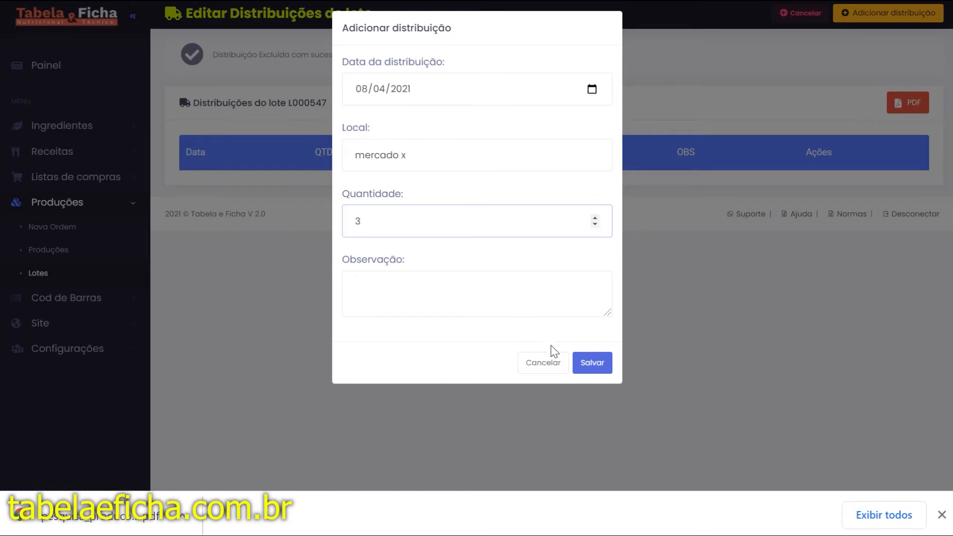
click(590, 364)
- Add and save another distribution for the lot with Local "mercado y" and quantity 2
click(393, 145)
text(mercado y)
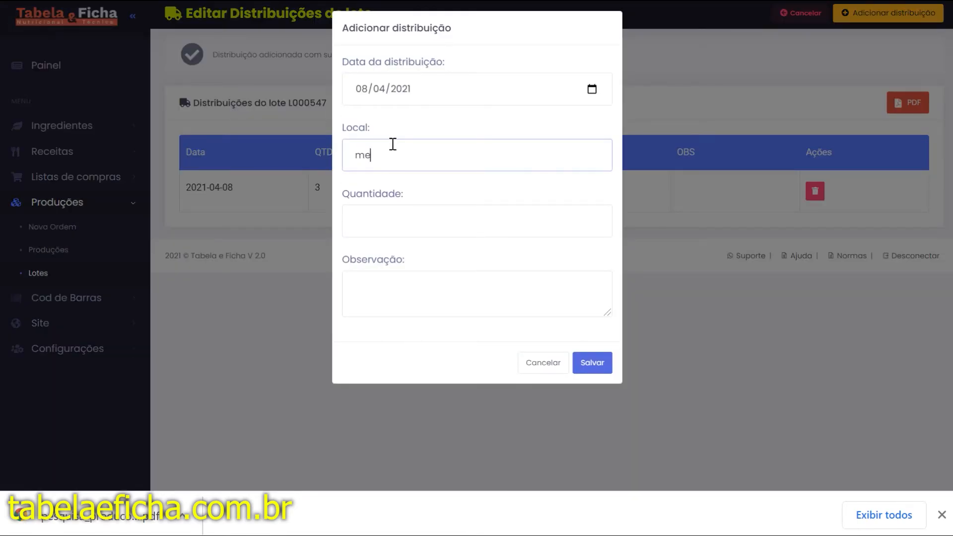
click(423, 219)
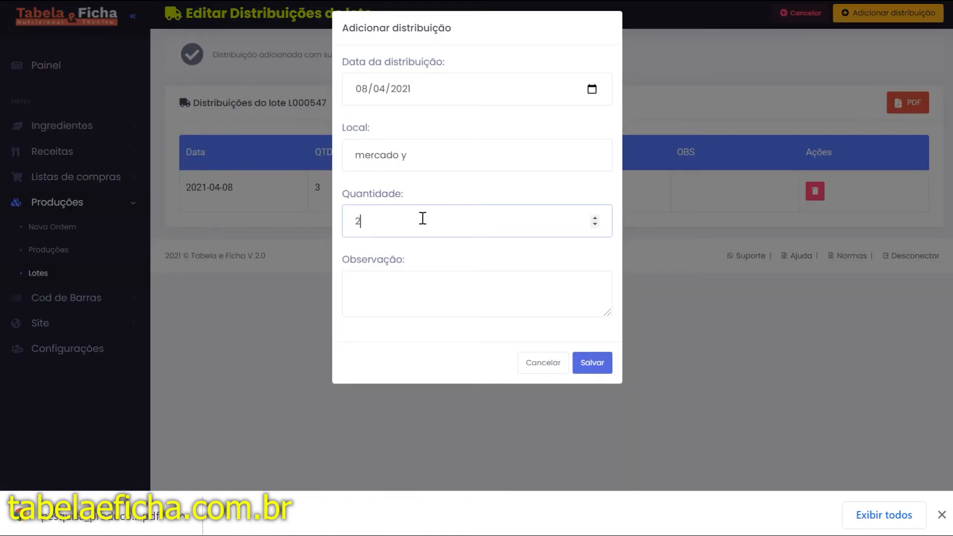
click(602, 364)
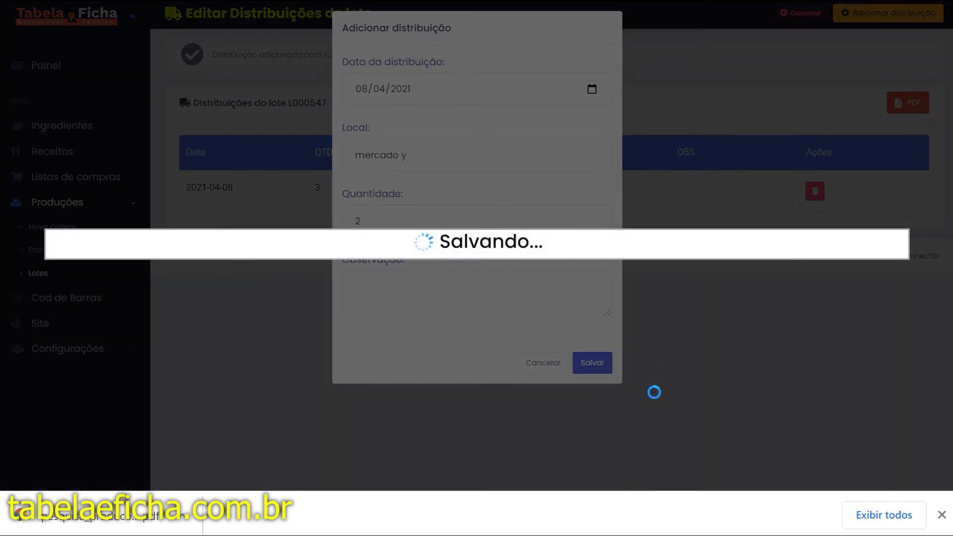
- Add and save a third distribution for the lot with Local "mercado z" and quantity 15
click(889, 13)
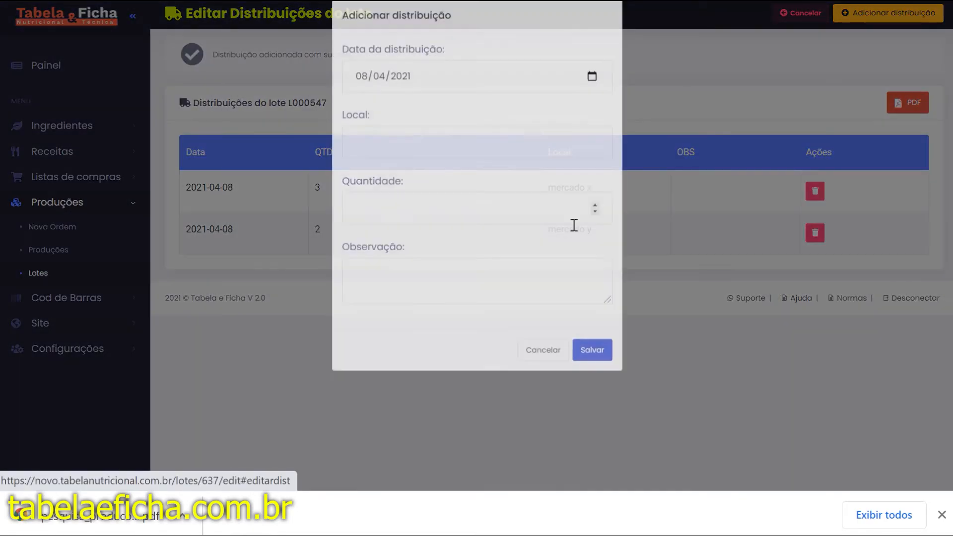
click(392, 148)
text(m)
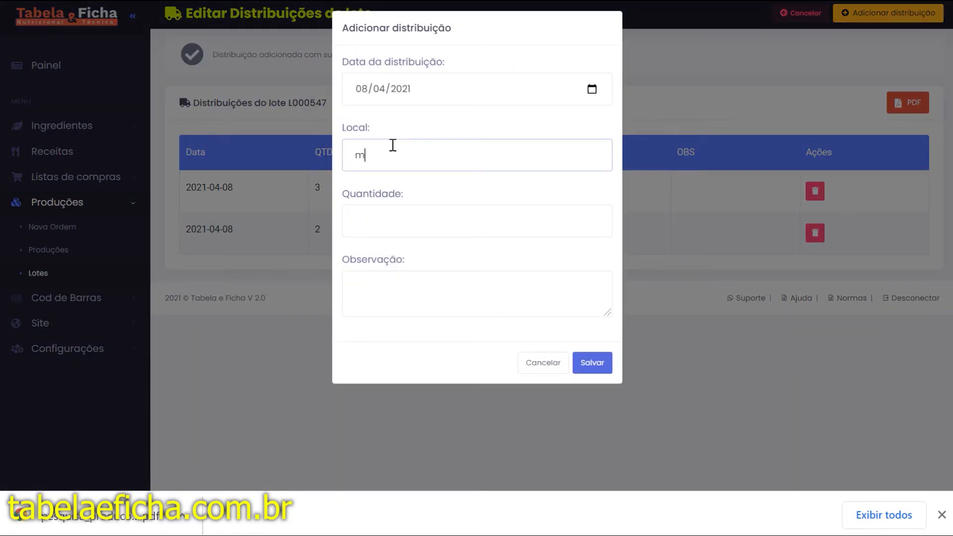
text(ercado z)
click(401, 224)
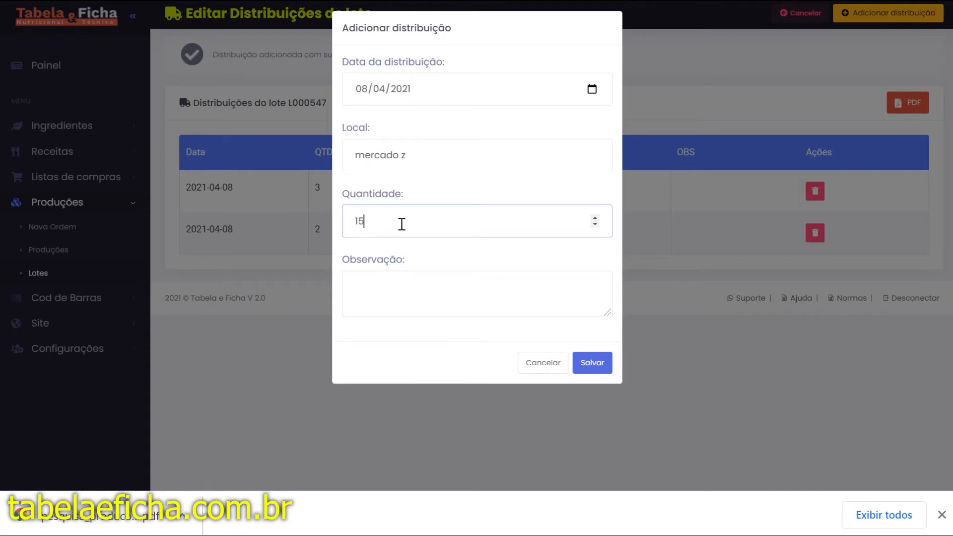
click(585, 367)
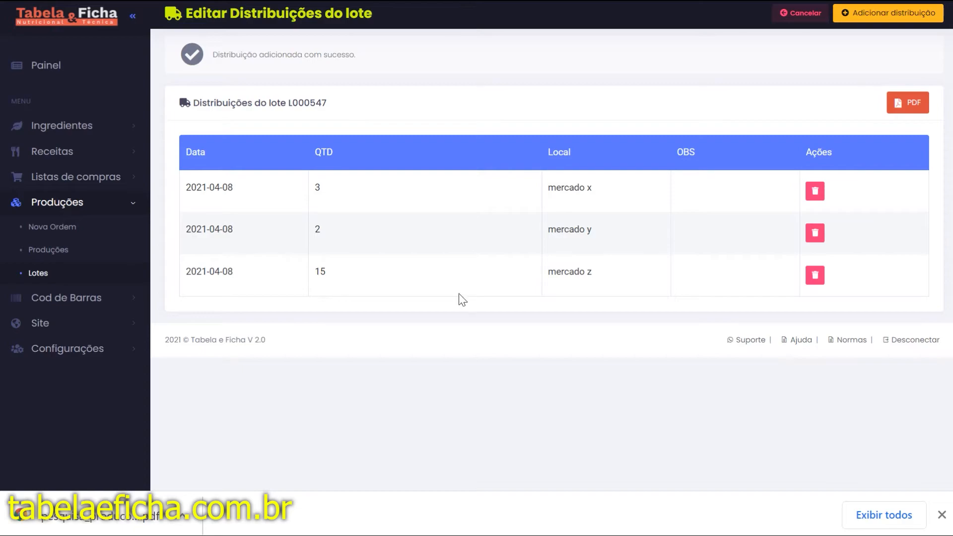
- Search the lots list for L000547 and open that lot's distributions to review them
click(38, 274)
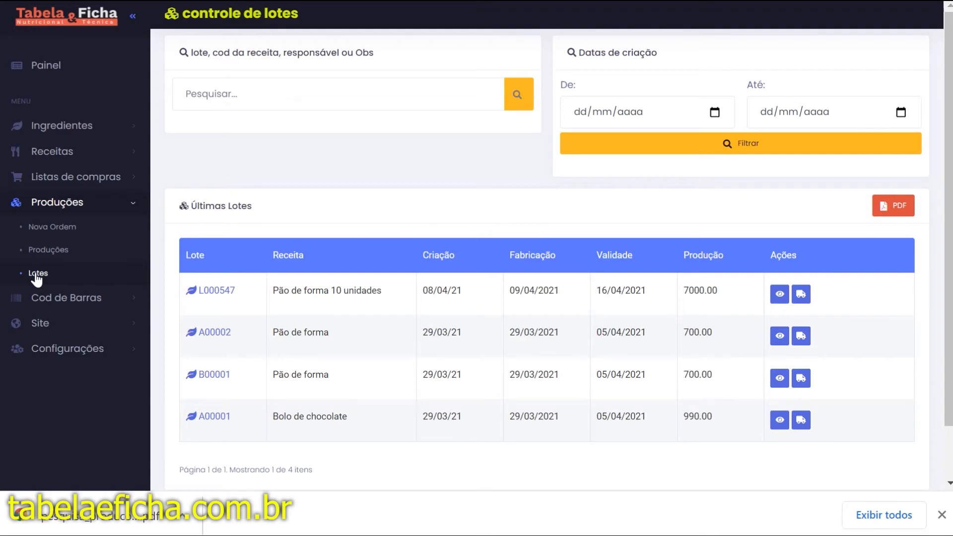
right_click(276, 96)
click(352, 228)
click(517, 97)
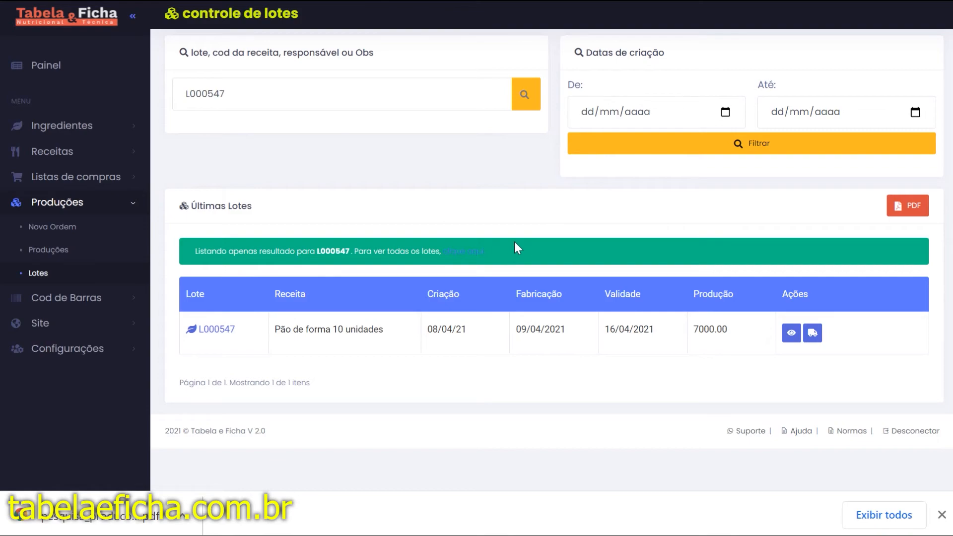
click(812, 333)
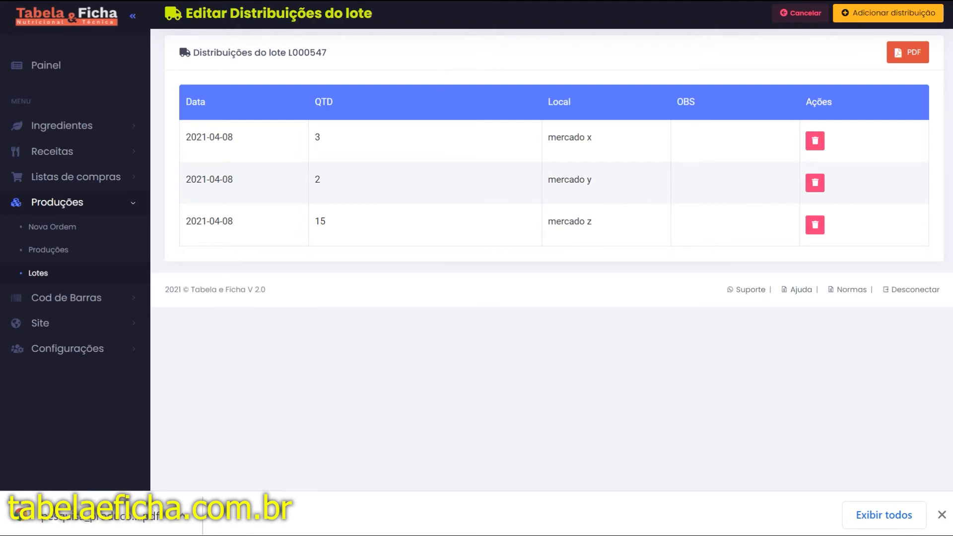
click(942, 515)
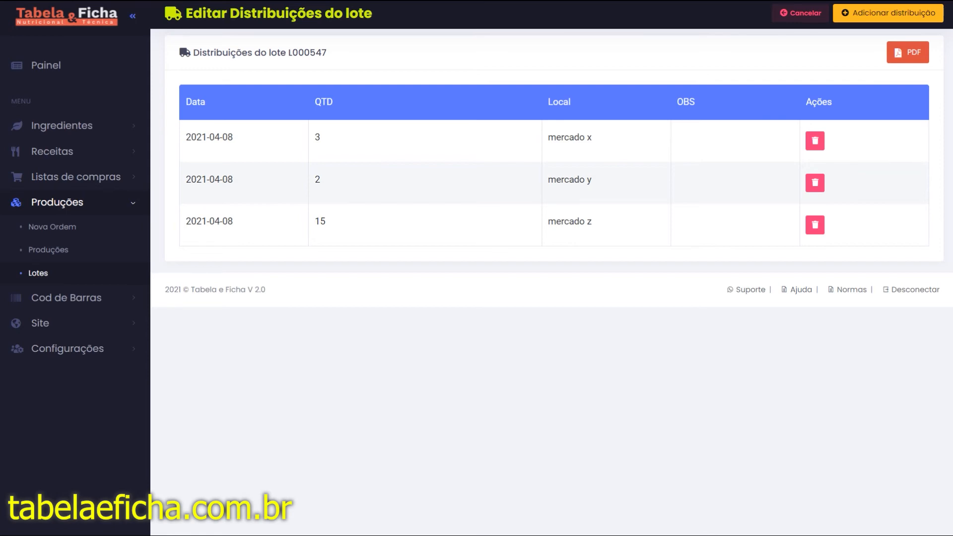
- Filter the productions list by the statuses "Ordens de produção", "Em produção" and "Concluído" in turn
click(72, 256)
click(901, 206)
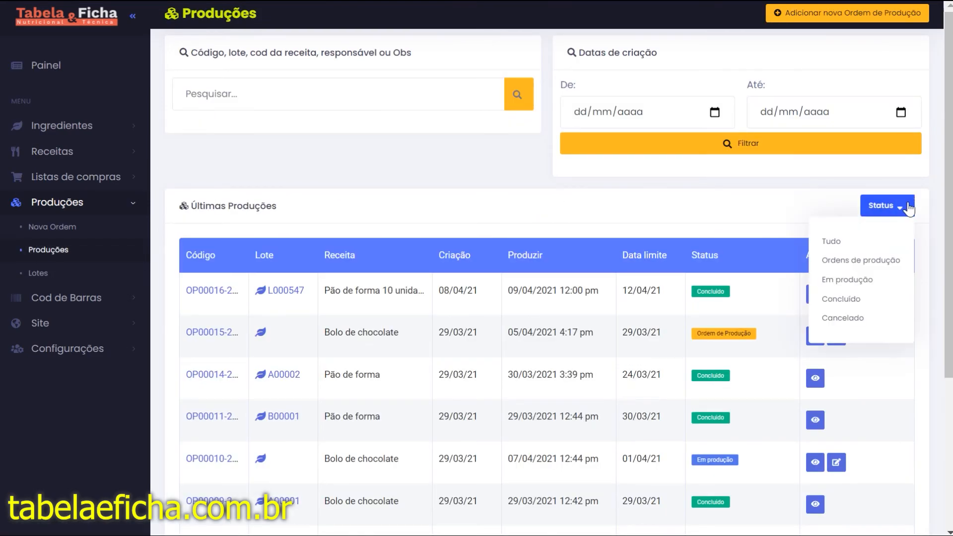
click(877, 259)
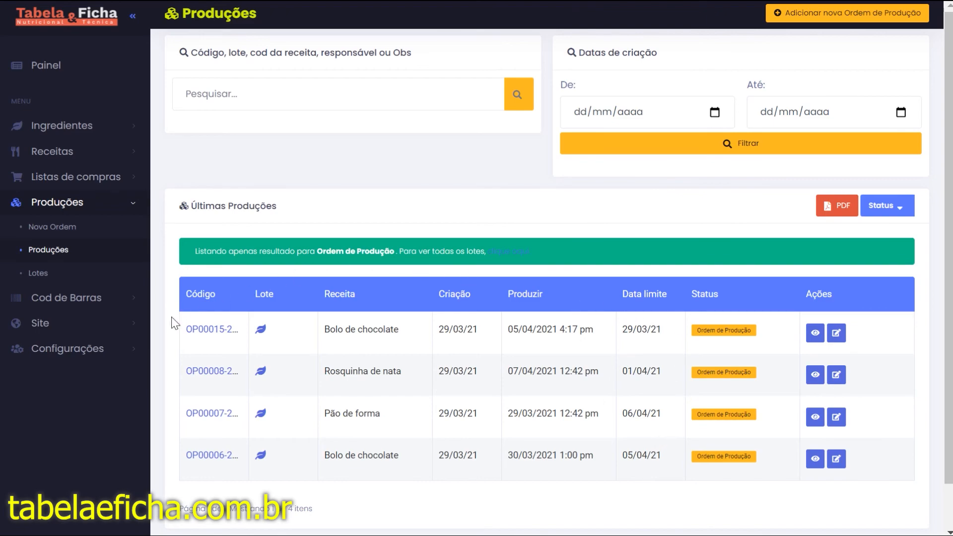
click(897, 204)
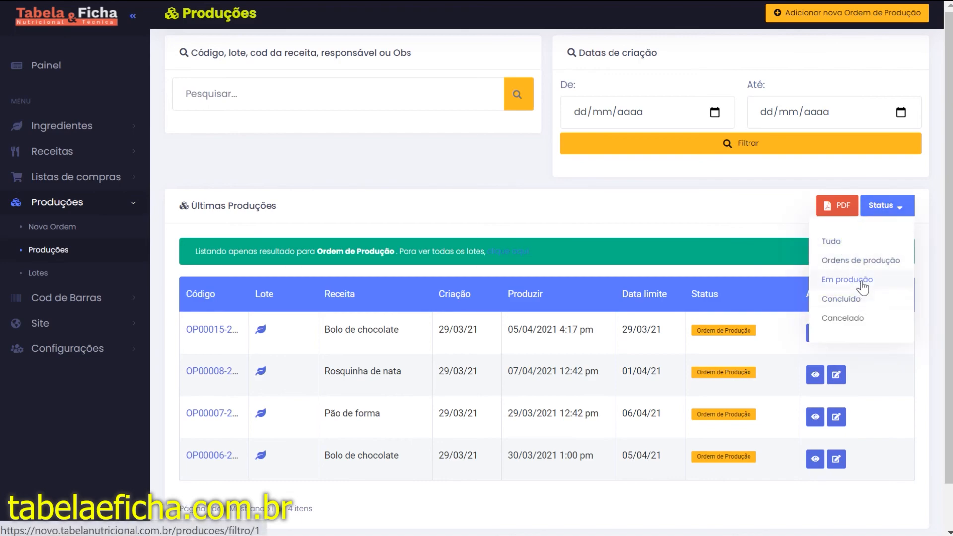
click(847, 279)
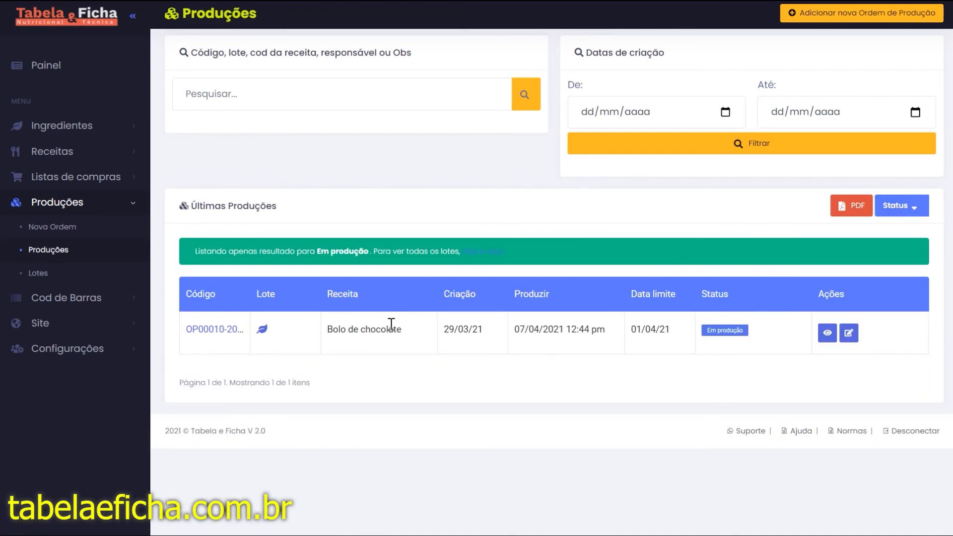
click(898, 206)
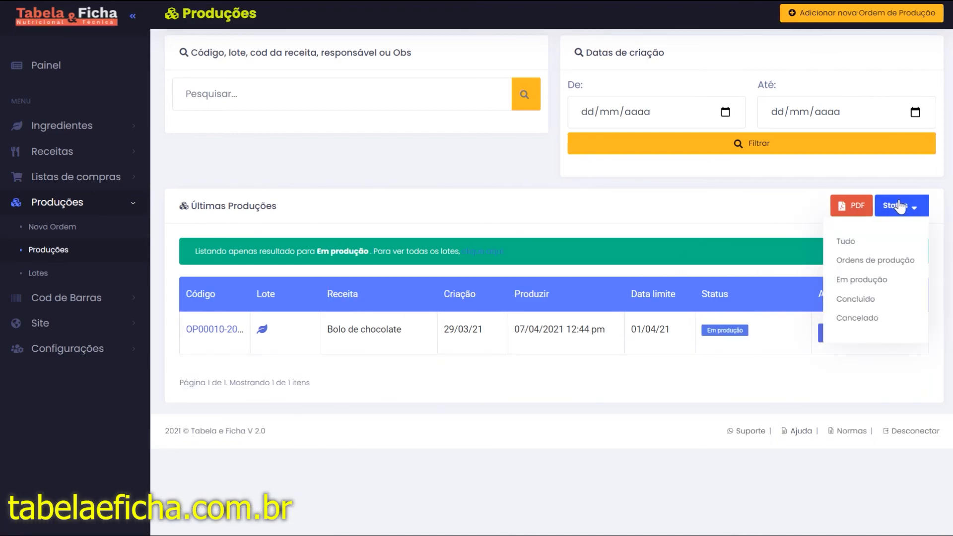
click(880, 296)
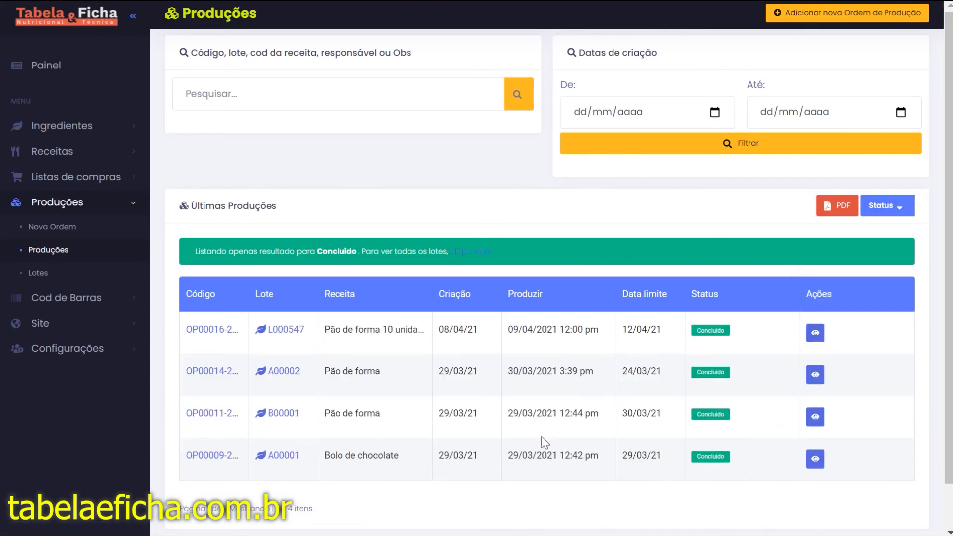
- Open the list of production lots
click(52, 273)
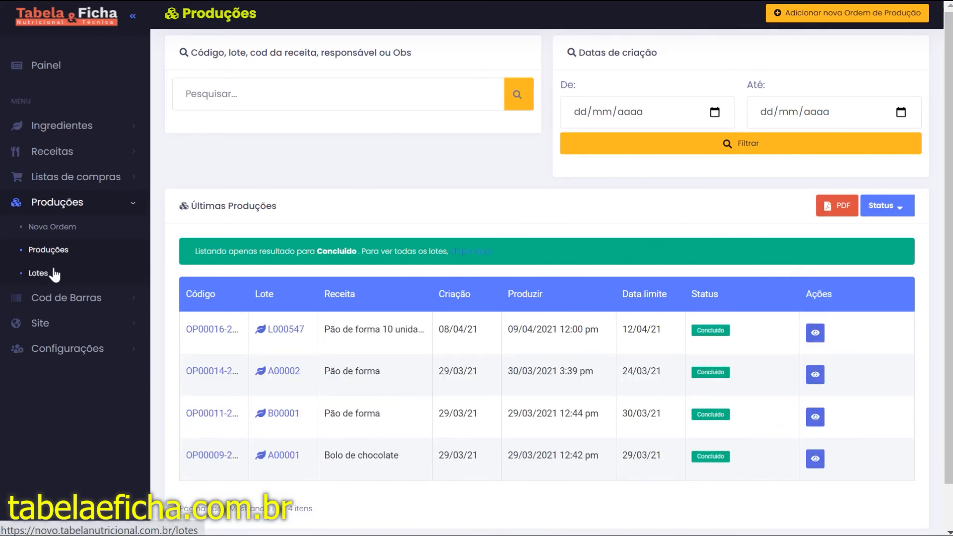